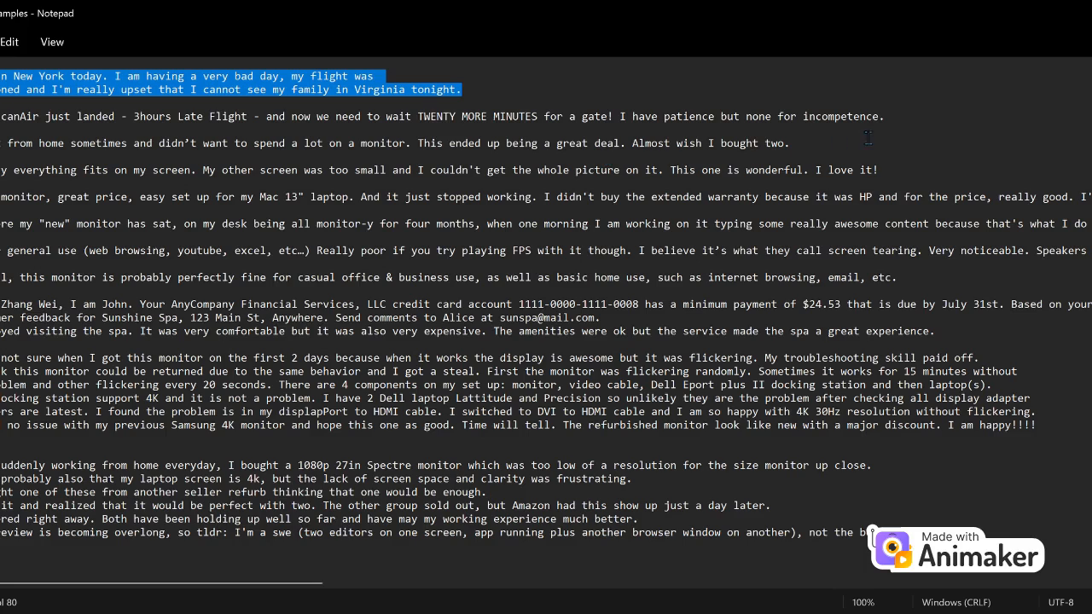
# Select review passages in Notepad, ending with the block from the airline complaint through the spa review.
pyautogui.click(868, 136)
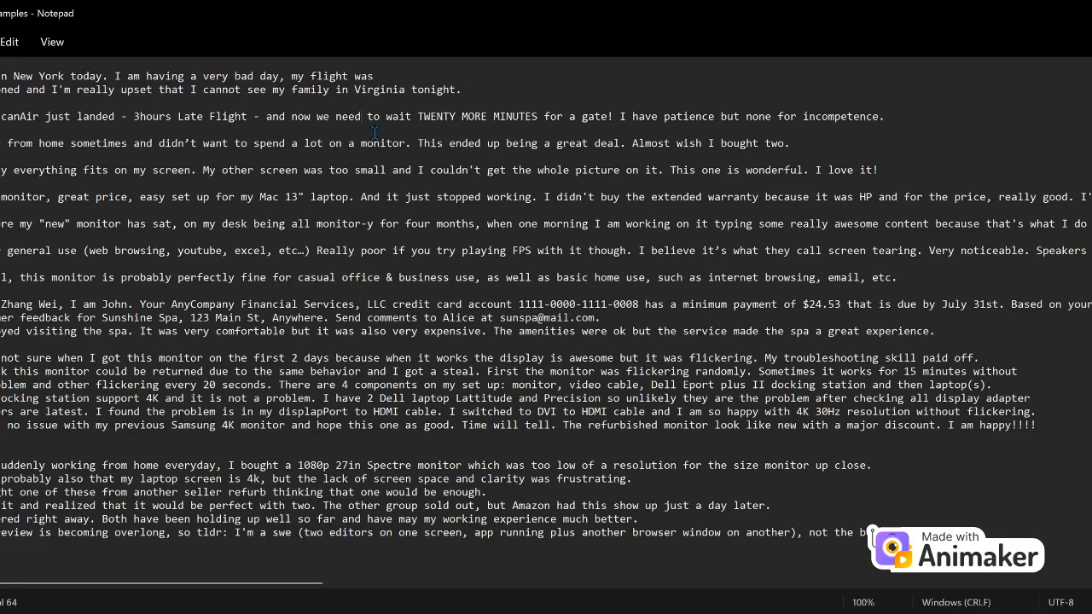
pyautogui.moveTo(362, 116); pyautogui.dragTo(534, 116)
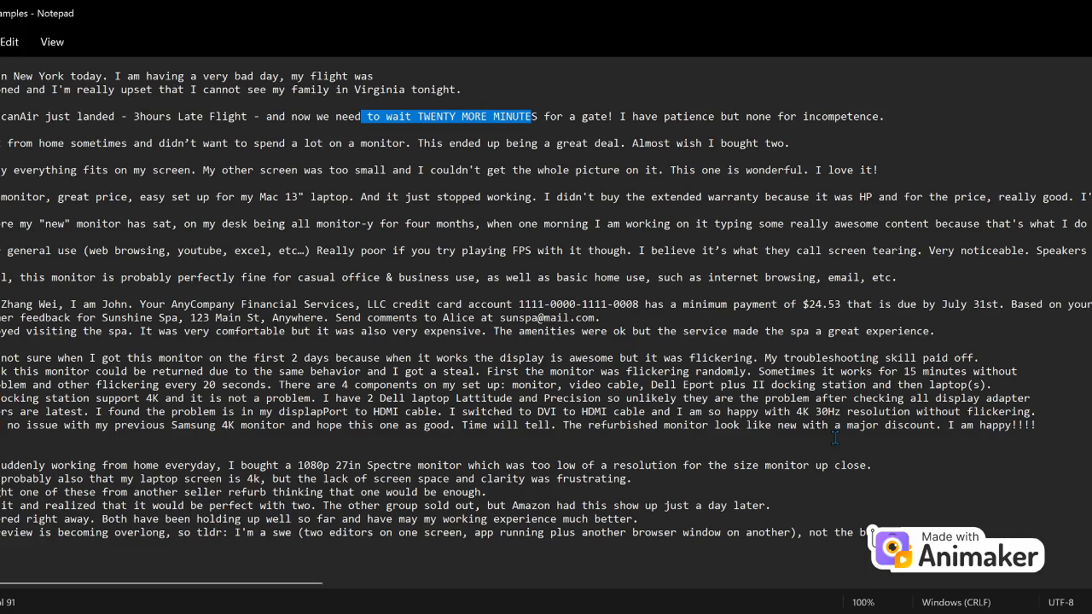
pyautogui.moveTo(1058, 435); pyautogui.dragTo(8, 358)
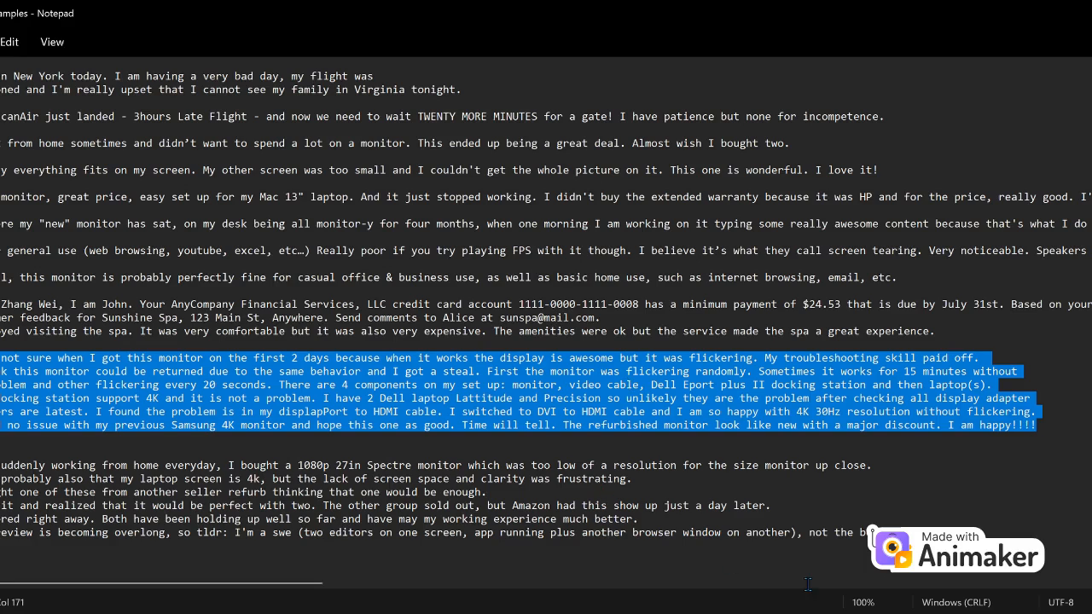
pyautogui.click(1014, 559)
pyautogui.moveTo(1014, 554); pyautogui.dragTo(2, 465)
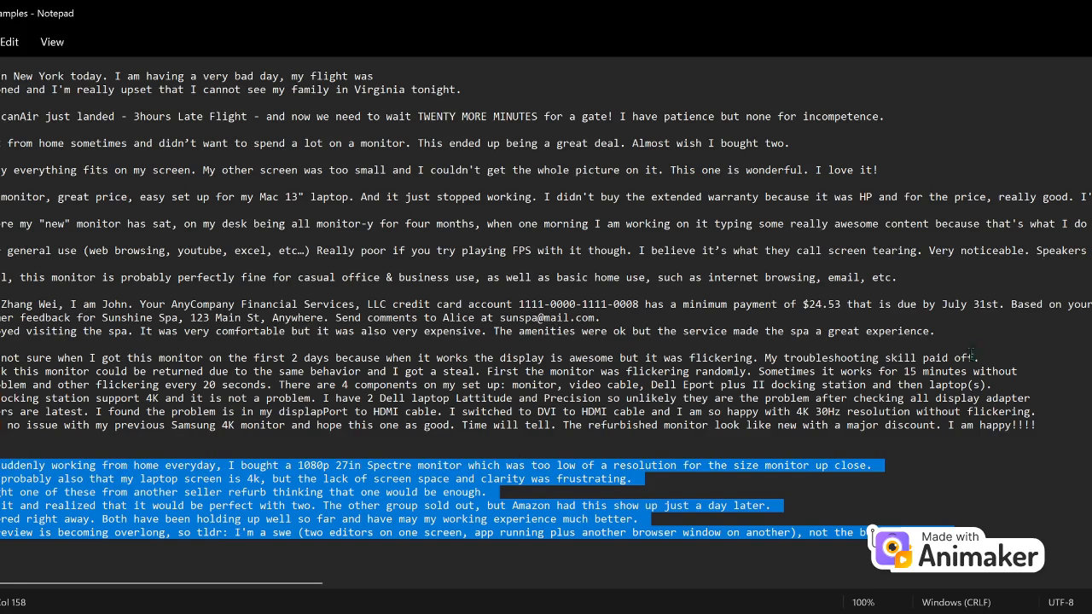
pyautogui.moveTo(959, 339); pyautogui.dragTo(4, 77)
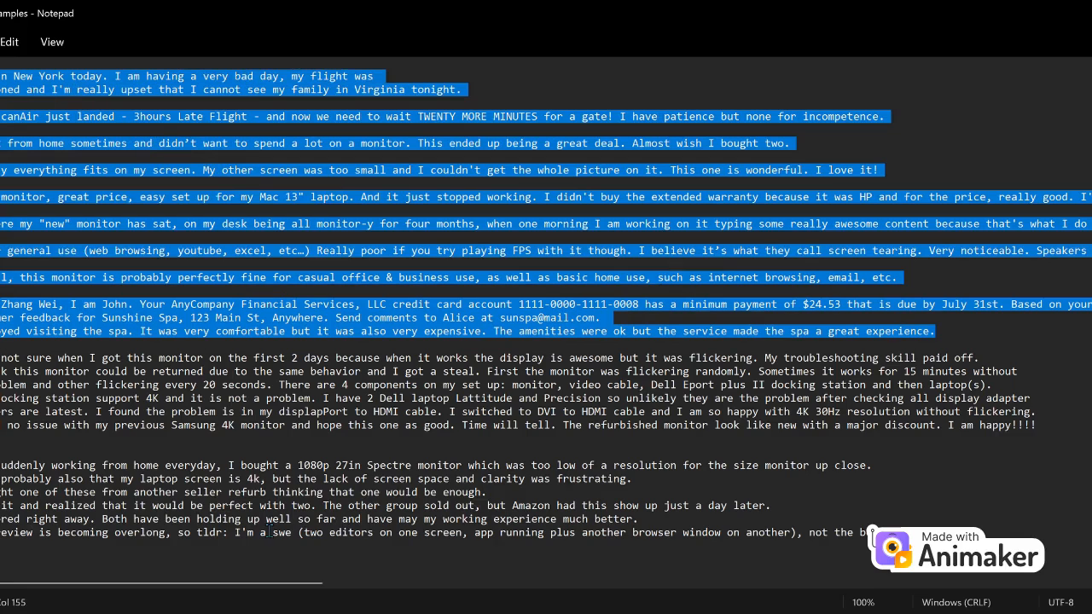
# Clear the Notepad selection and scroll to the top of Comprehend's Real-time analysis page.
pyautogui.click(447, 440)
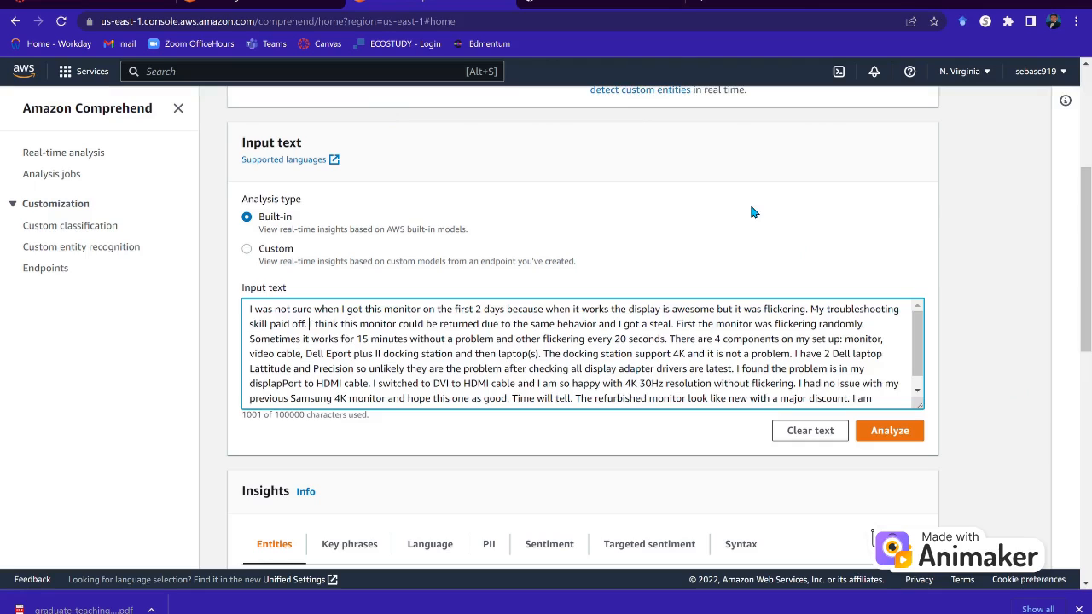
pyautogui.scroll(2, 750, 207)
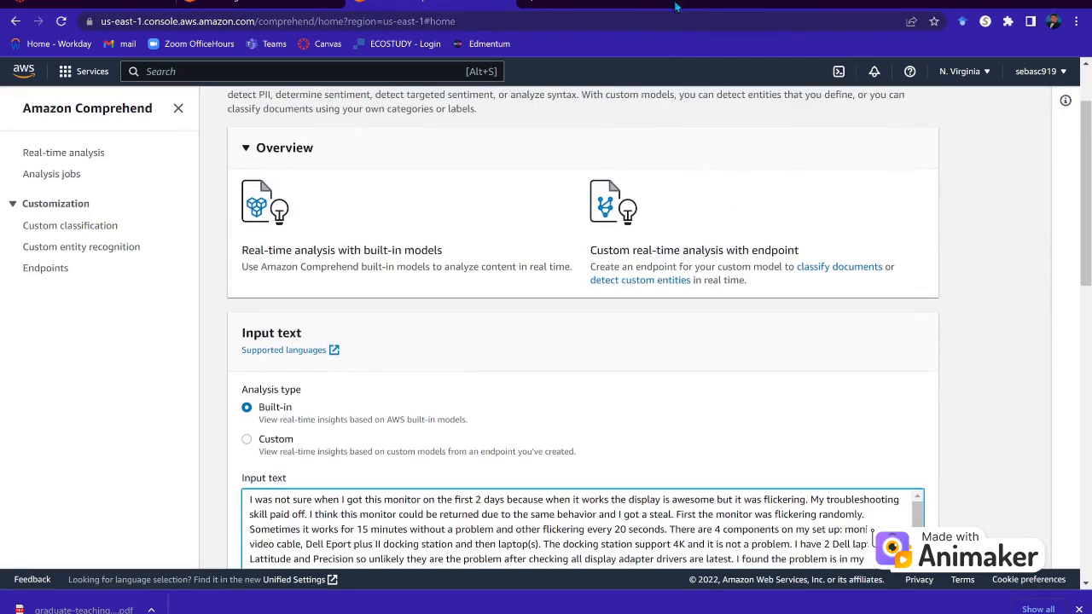
pyautogui.scroll(1, 587, 188)
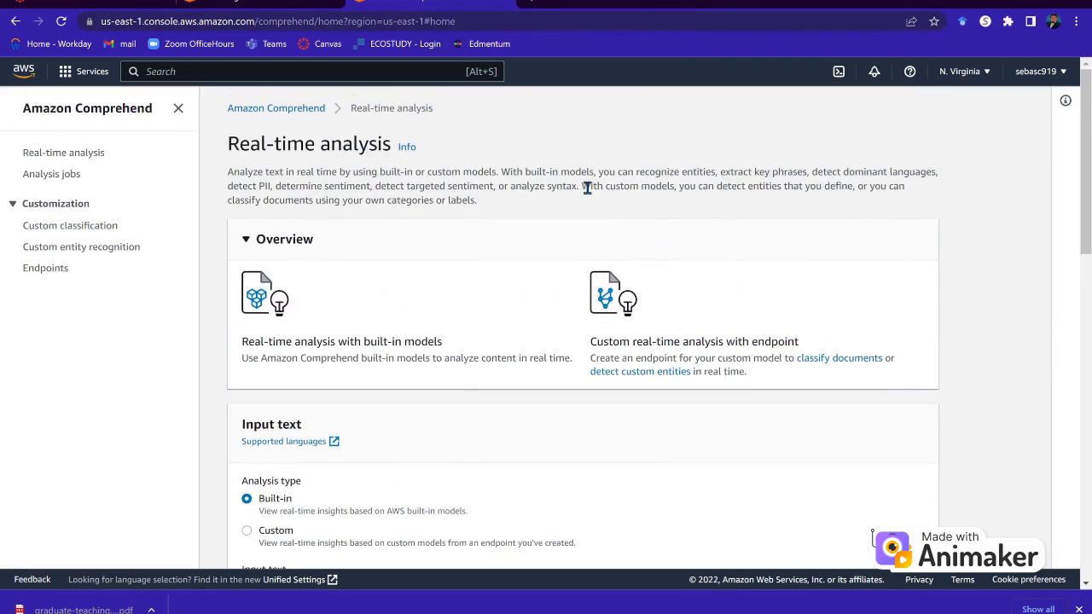
pyautogui.click(291, 2)
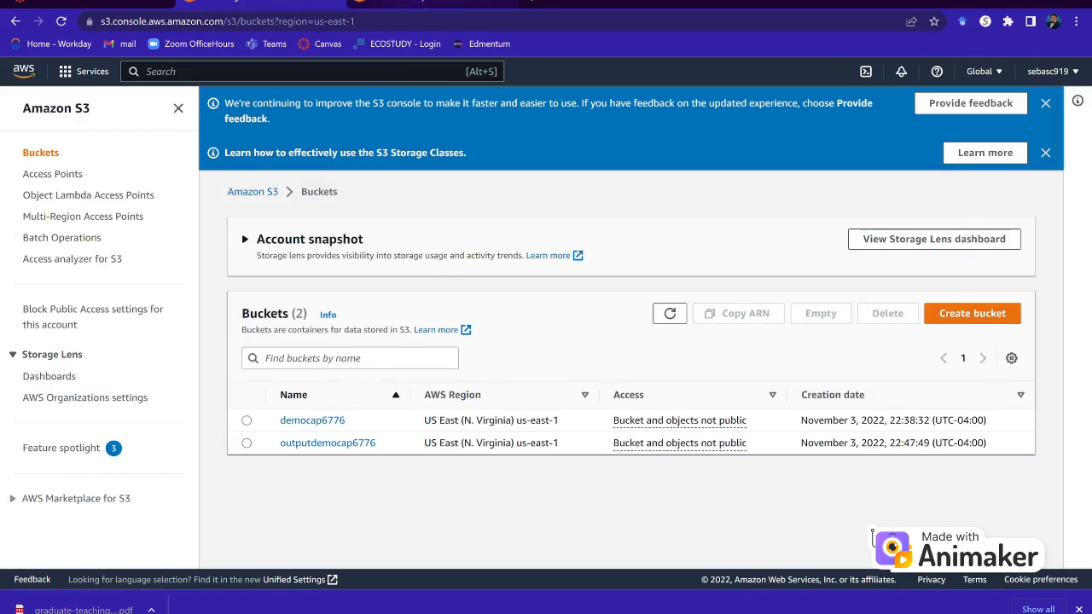
pyautogui.click(433, 3)
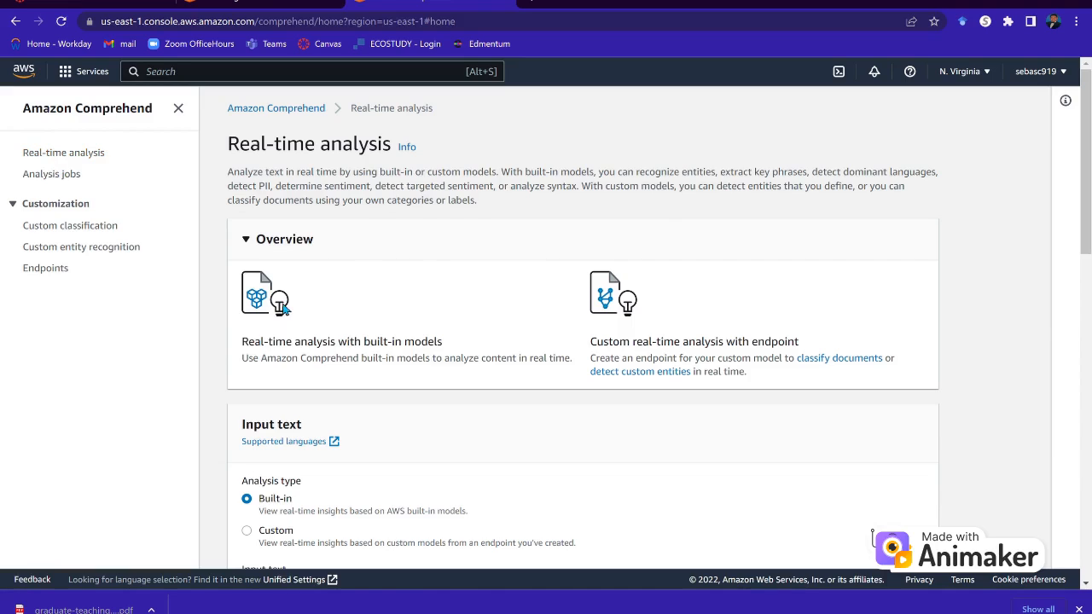
pyautogui.scroll(-5, 396, 402)
pyautogui.scroll(-2, 398, 405)
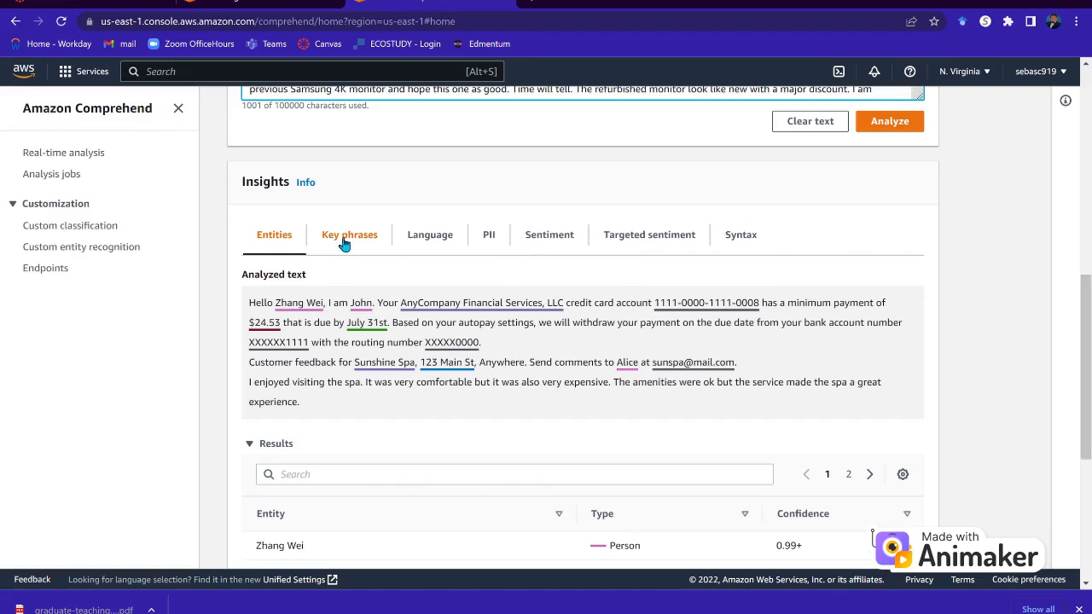
pyautogui.click(358, 368)
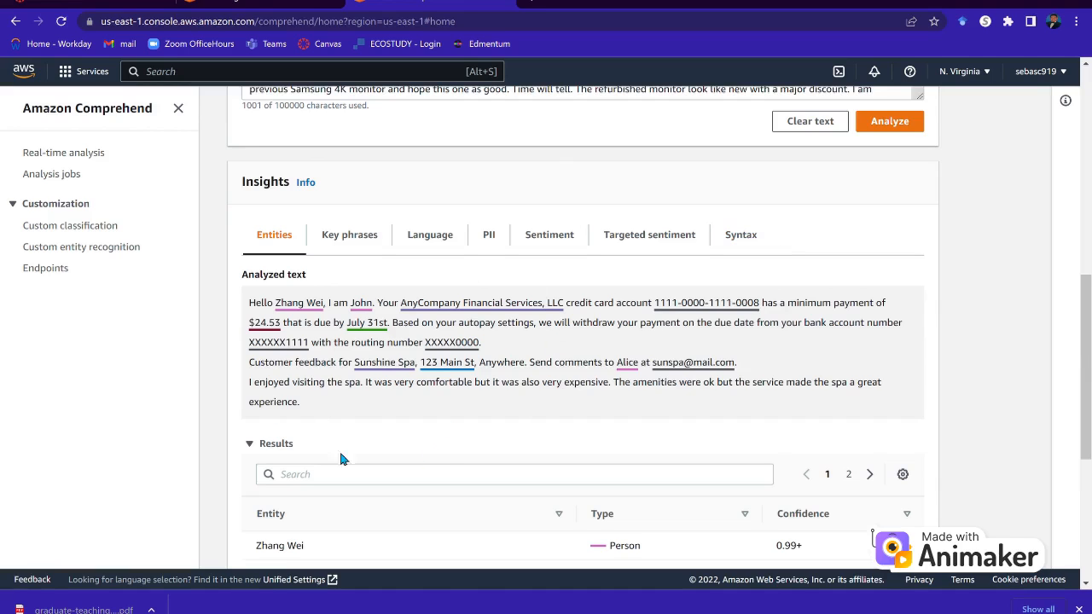
pyautogui.scroll(-3, 353, 376)
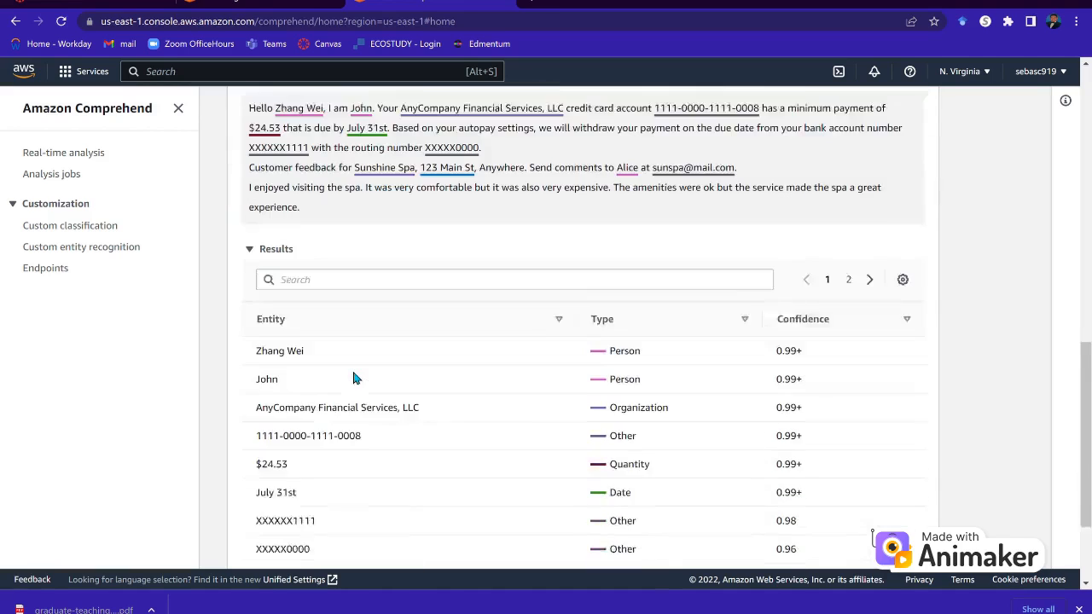
pyautogui.scroll(2, 354, 378)
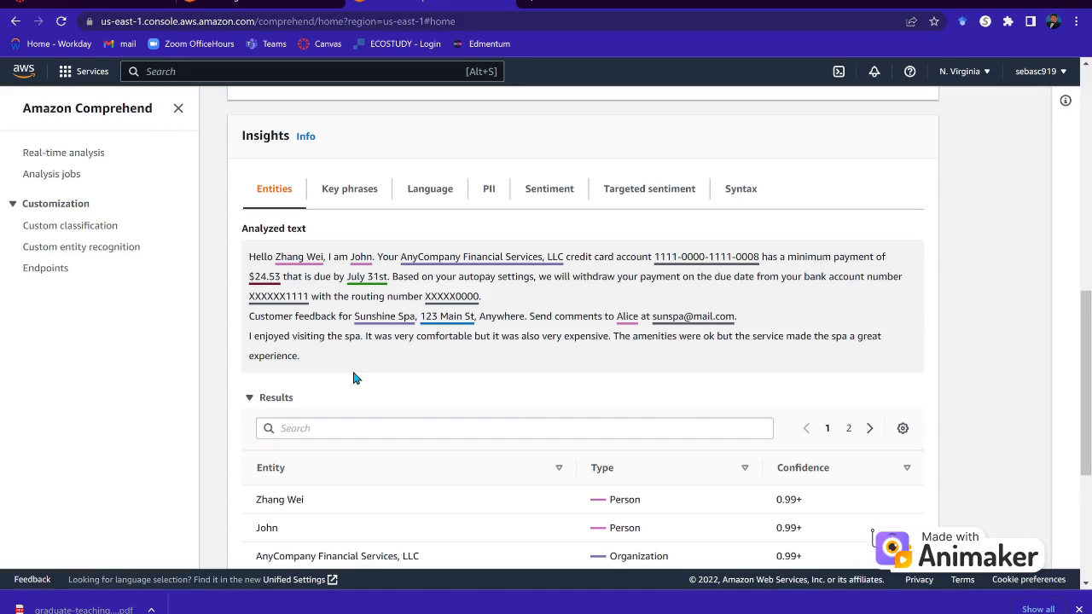
pyautogui.scroll(-3, 355, 377)
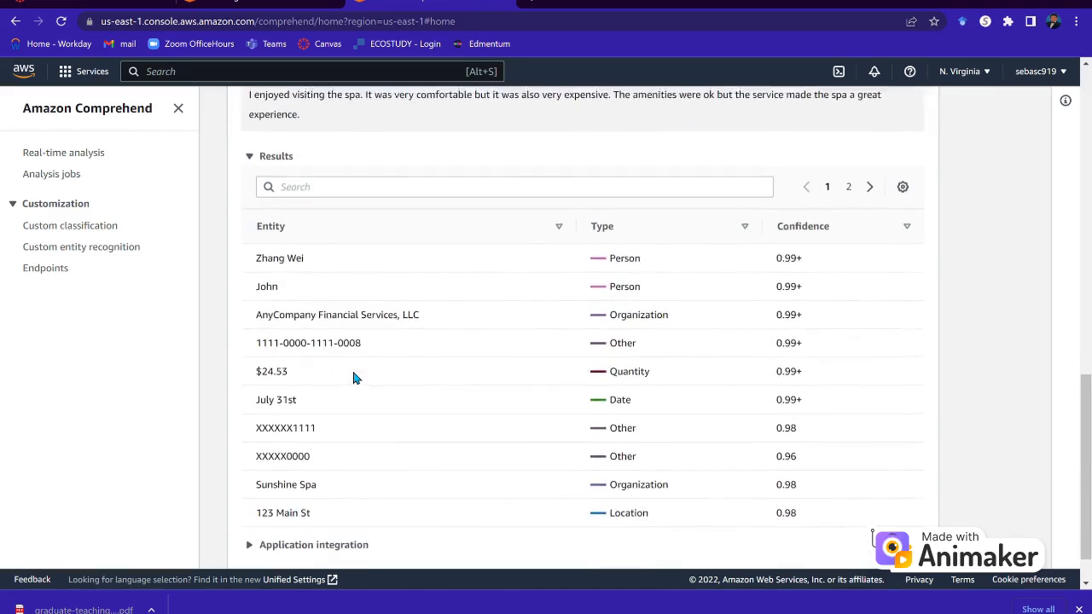
pyautogui.scroll(3, 354, 378)
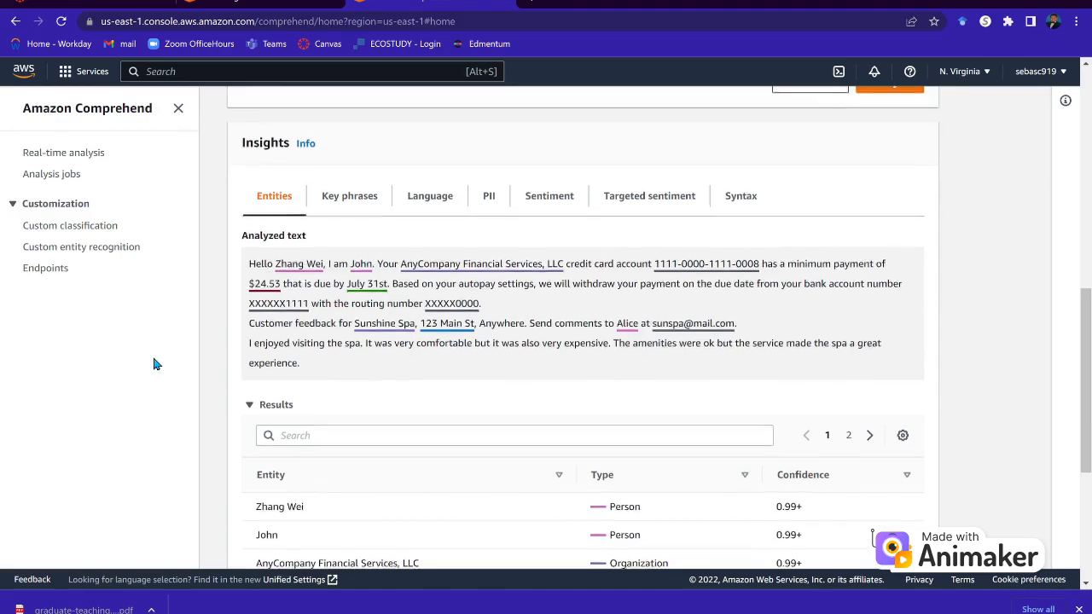
pyautogui.scroll(2, 155, 365)
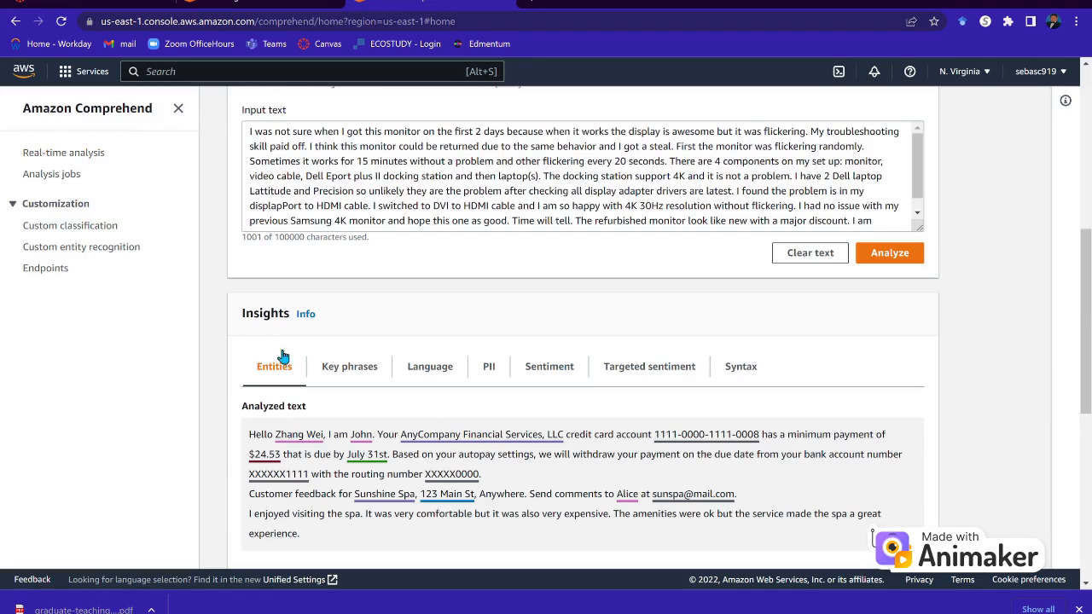
# Check the 1001-character flickering-monitor review in the Input text box, with Built-in analysis selected.
pyautogui.scroll(4, 299, 375)
pyautogui.scroll(1, 294, 376)
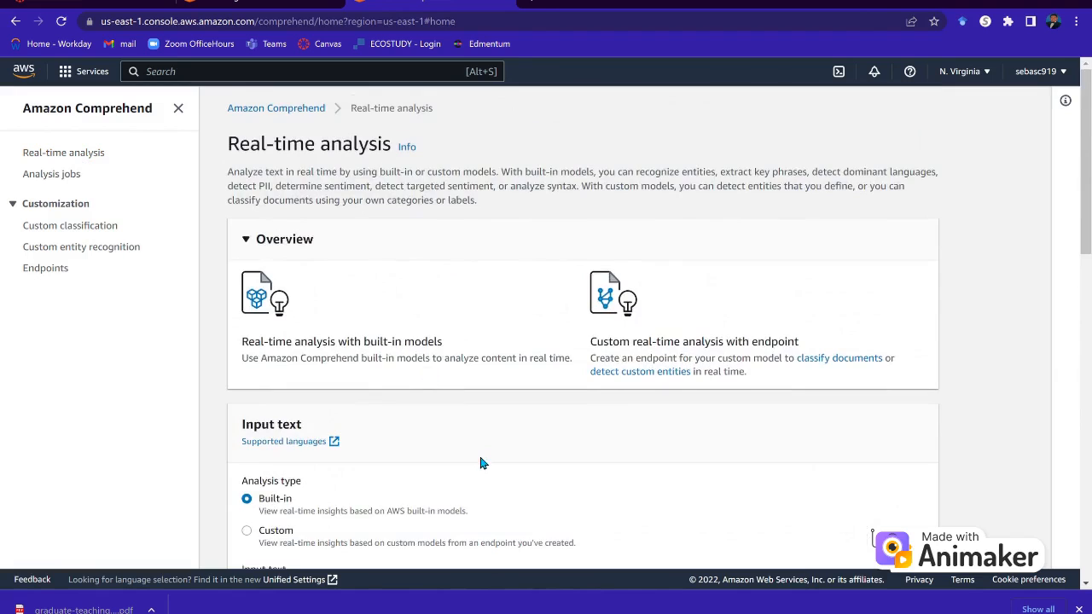
pyautogui.scroll(-2, 482, 465)
pyautogui.scroll(1, 486, 453)
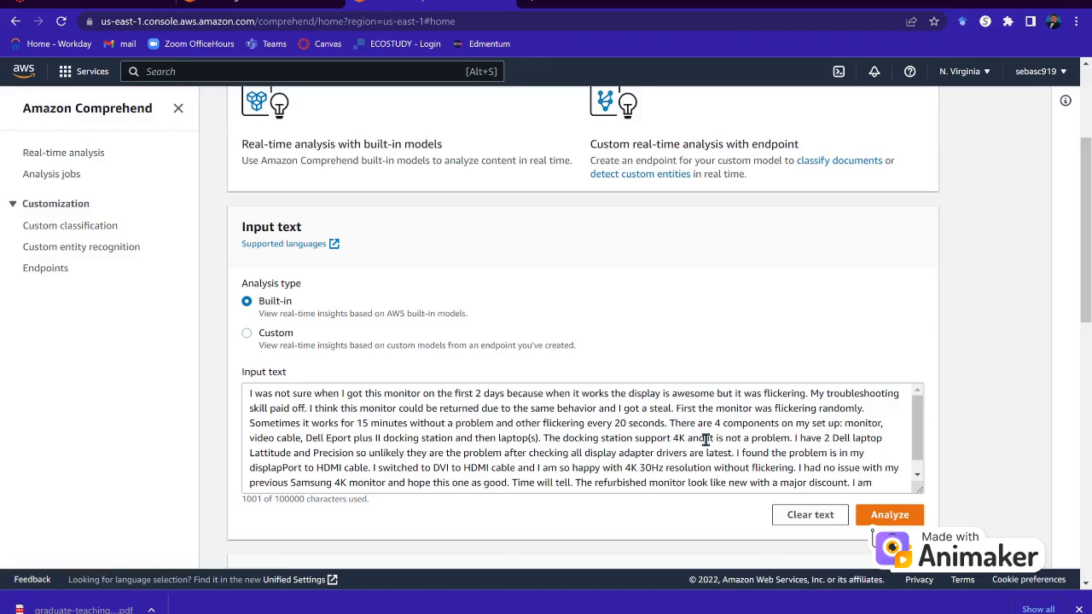
pyautogui.scroll(-1, 701, 480)
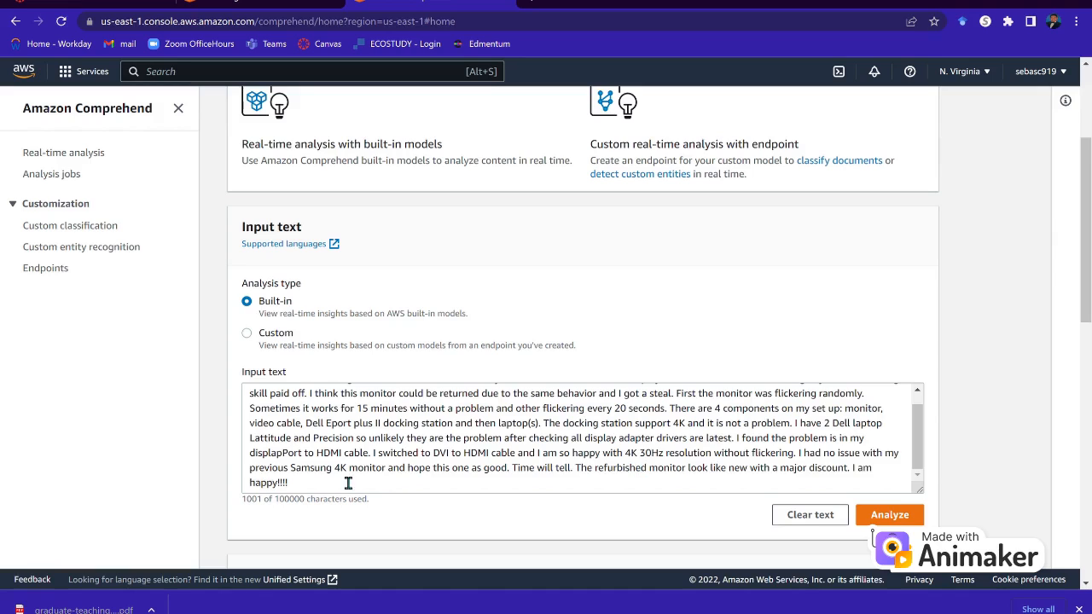
pyautogui.moveTo(297, 488); pyautogui.dragTo(264, 495)
pyautogui.scroll(1, 378, 497)
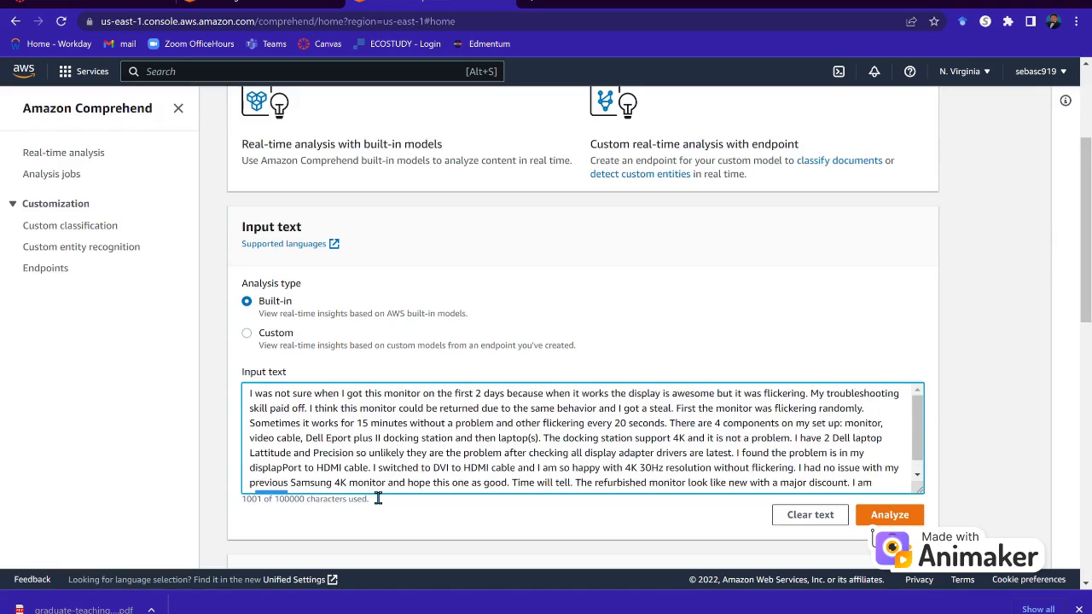
pyautogui.click(470, 407)
pyautogui.moveTo(469, 407); pyautogui.dragTo(544, 409)
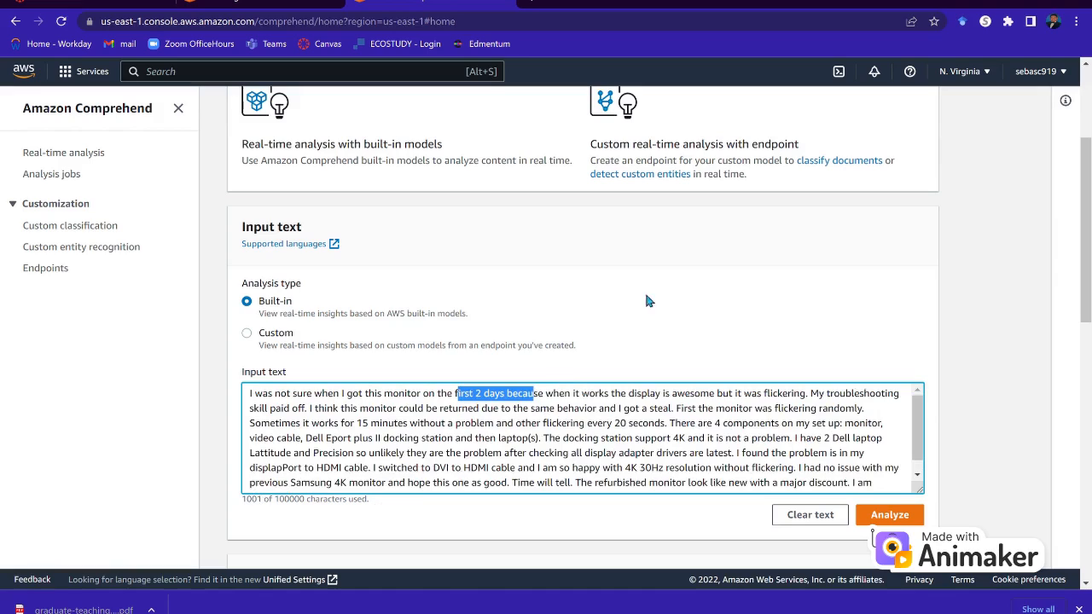
pyautogui.click(985, 316)
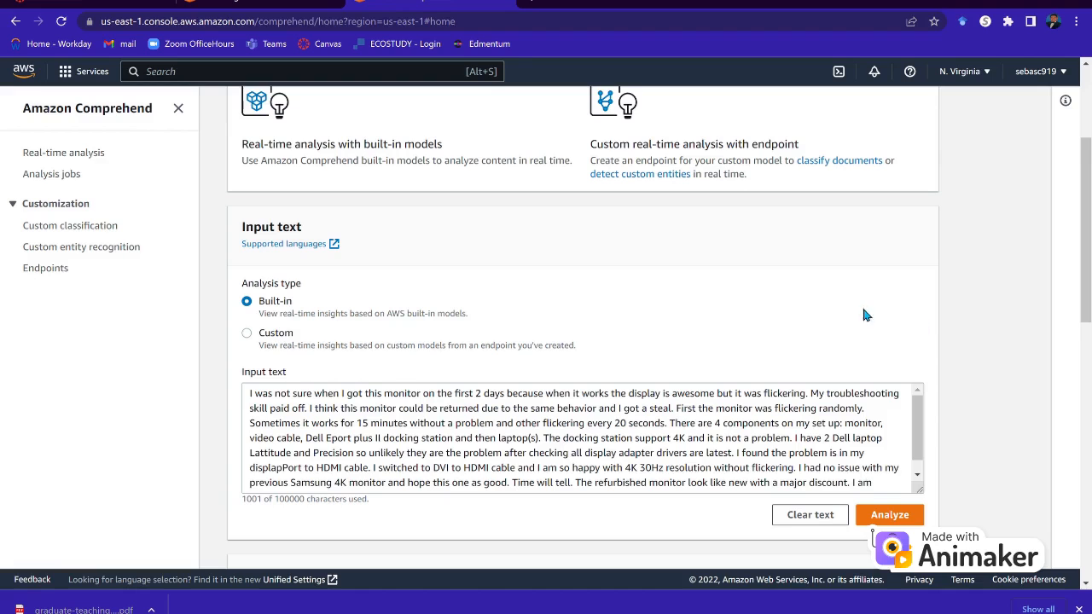
pyautogui.scroll(-1, 907, 293)
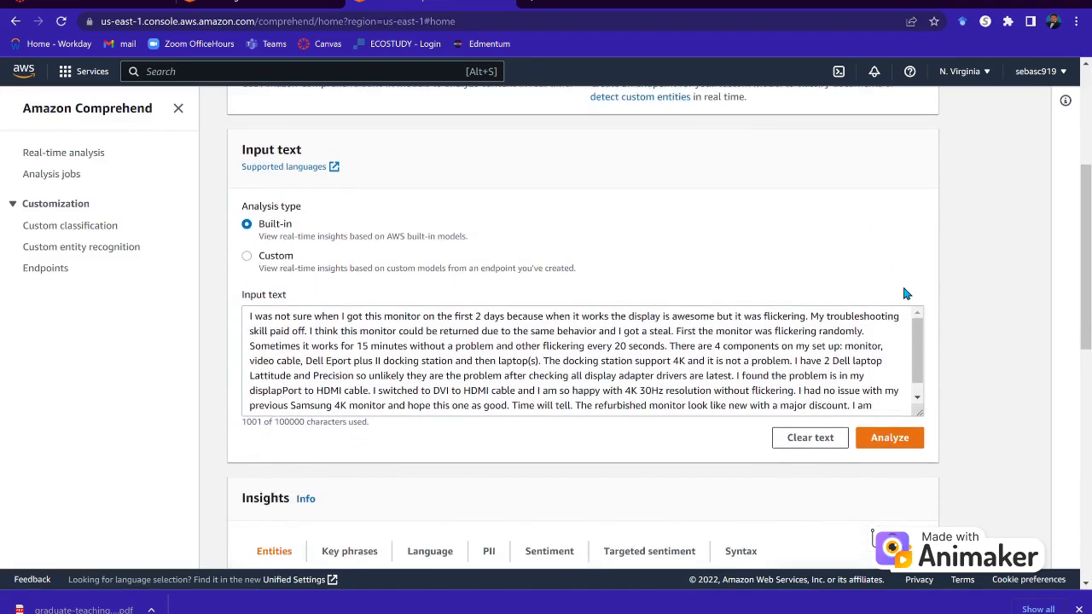
pyautogui.scroll(-1, 914, 299)
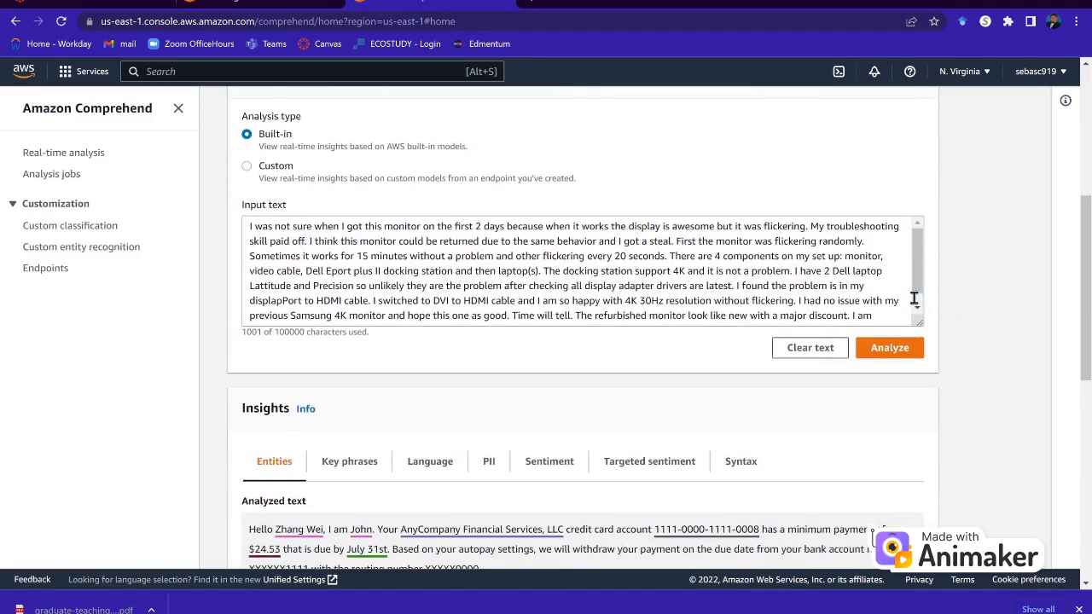
# Analyze the monitor review, scan its entities, then show its language: English (en) at 0.99.
pyautogui.click(890, 348)
pyautogui.scroll(-4, 864, 433)
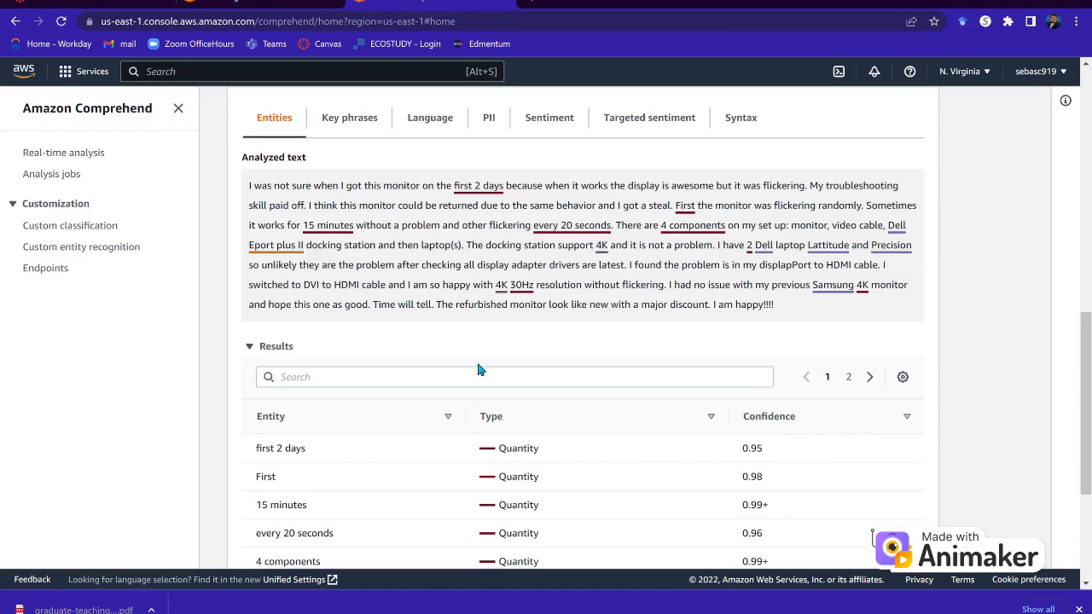
pyautogui.scroll(-3, 478, 369)
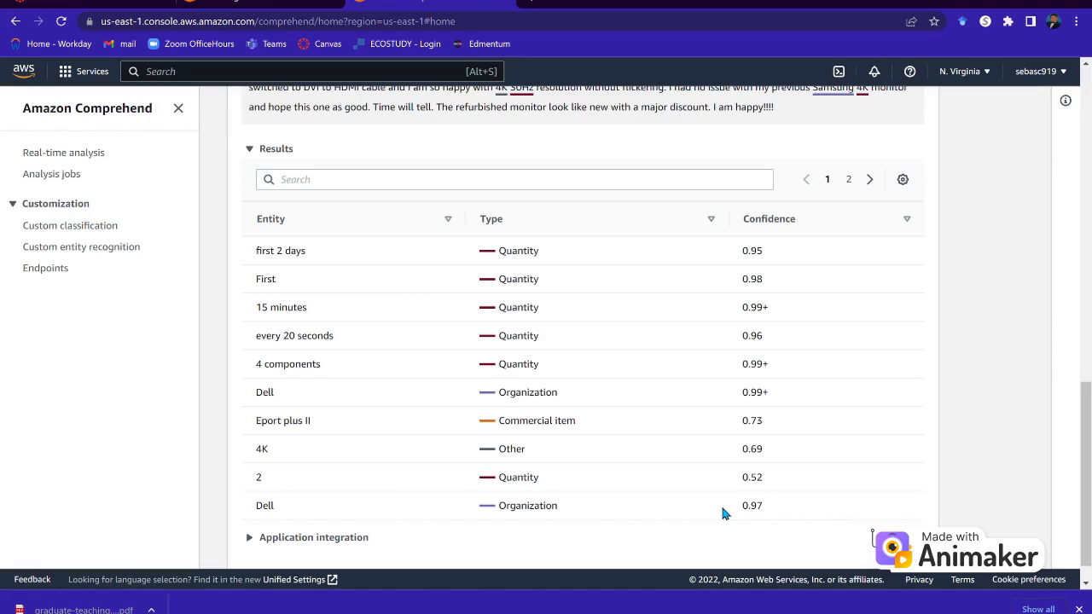
pyautogui.scroll(4, 721, 510)
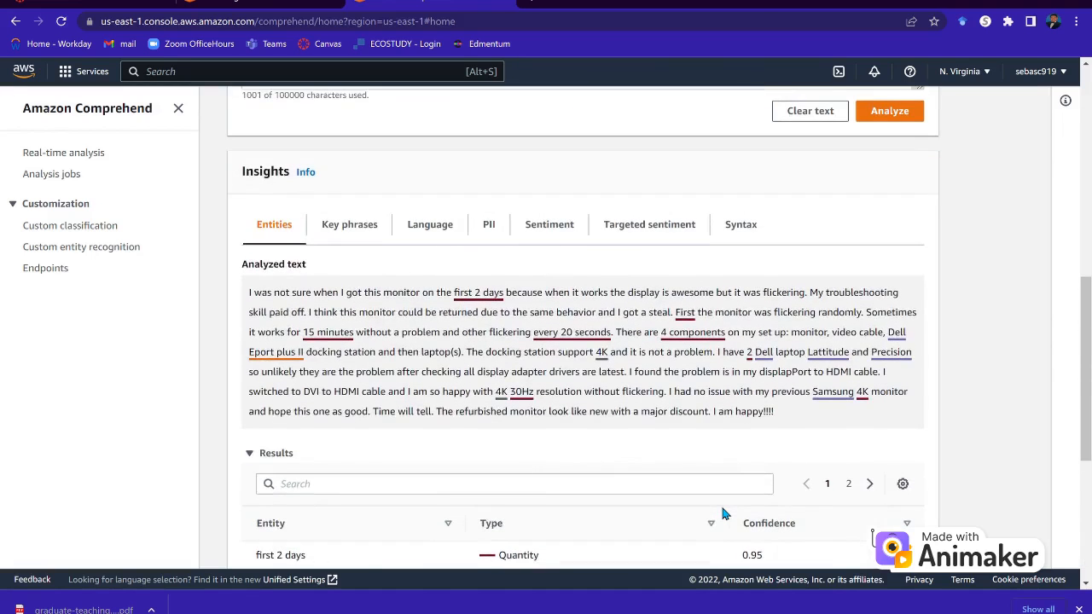
pyautogui.click(430, 223)
pyautogui.scroll(-1, 452, 428)
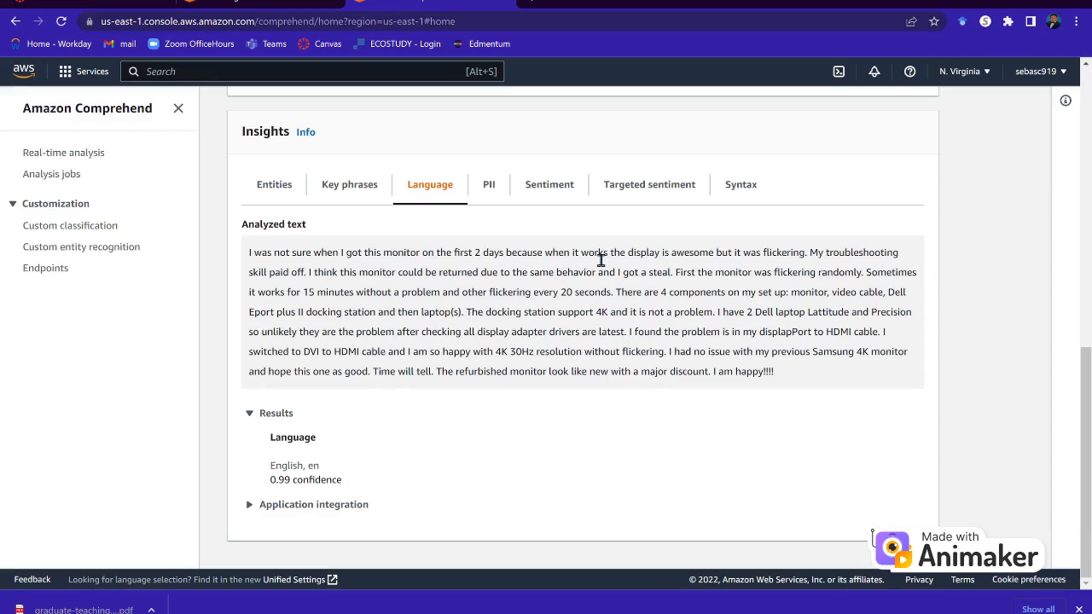
# Show the review's sentiment scores and highlight the Negative 0.20 value beside Mixed 0.75.
pyautogui.click(566, 196)
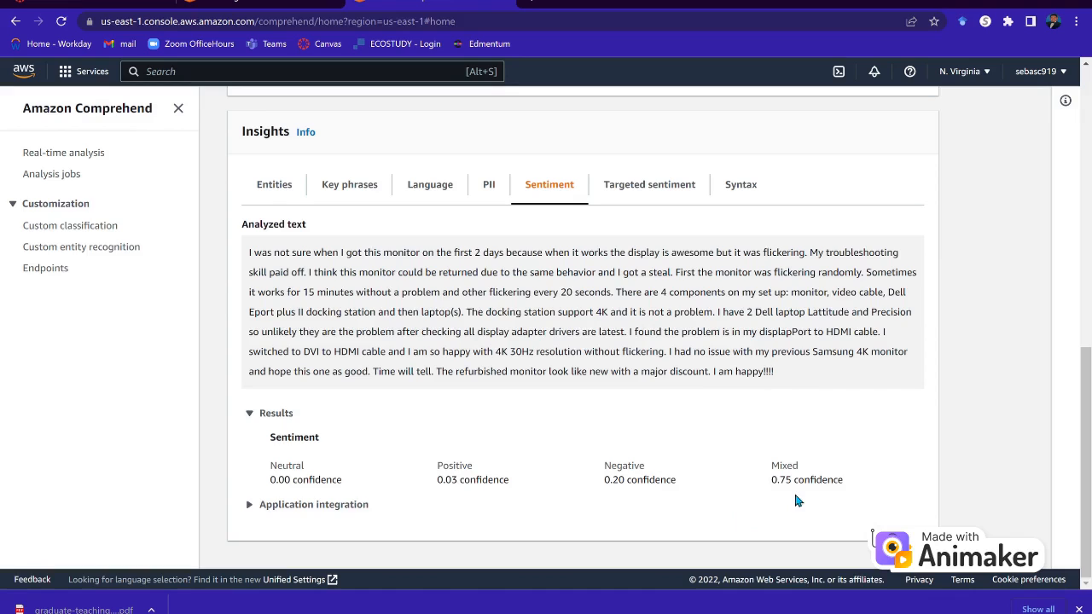
pyautogui.moveTo(328, 254); pyautogui.dragTo(620, 324)
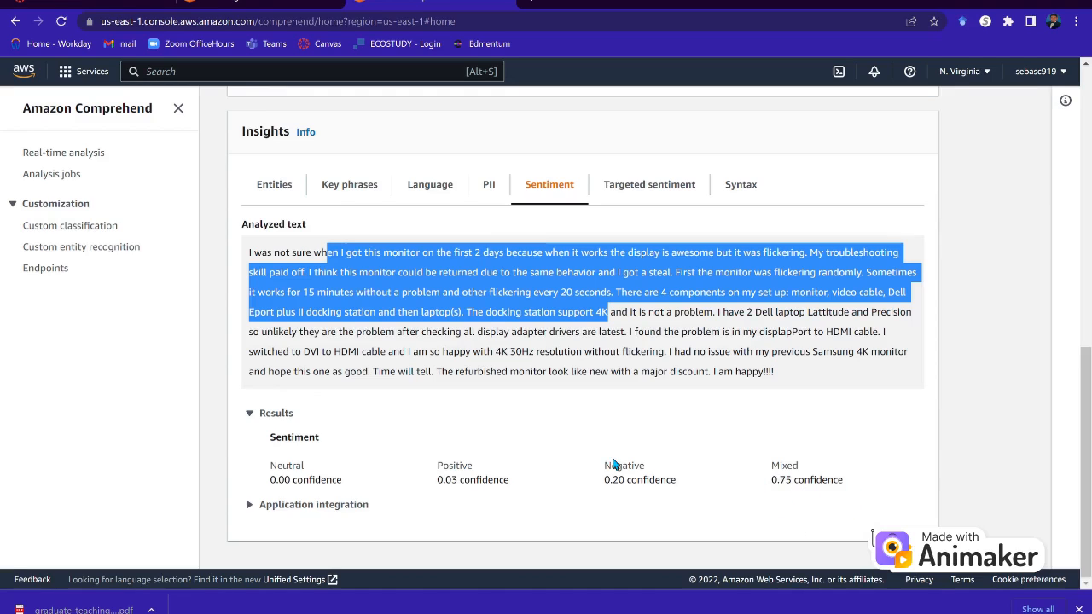
pyautogui.moveTo(613, 487); pyautogui.dragTo(624, 493)
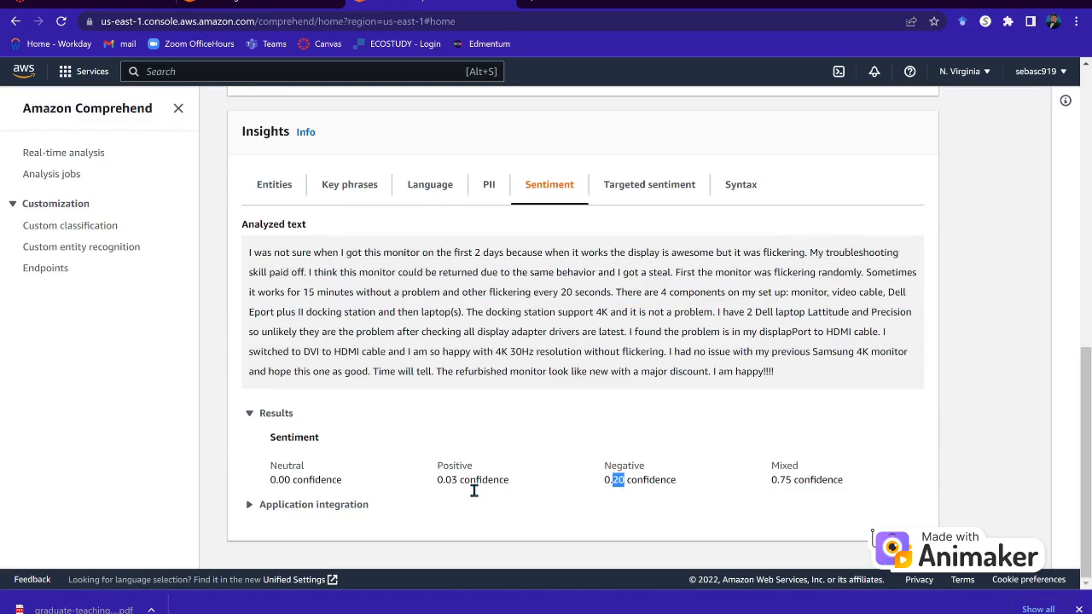
# Scroll through the Syntax part-of-speech table, then open Analysis jobs listing completed demo_cap6776.
pyautogui.click(740, 190)
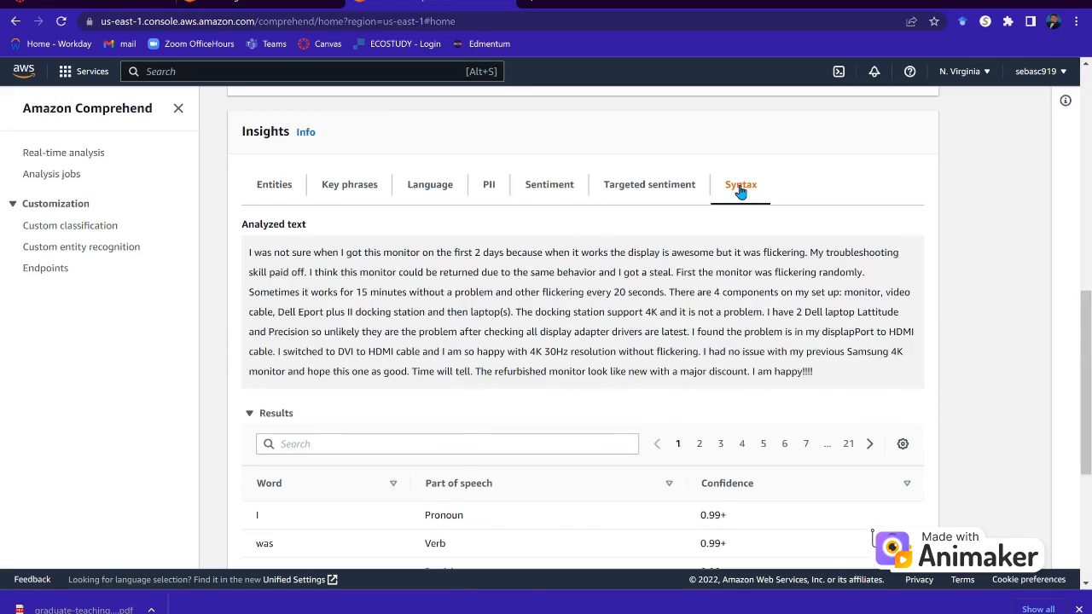
pyautogui.scroll(-3, 463, 485)
pyautogui.scroll(2, 429, 432)
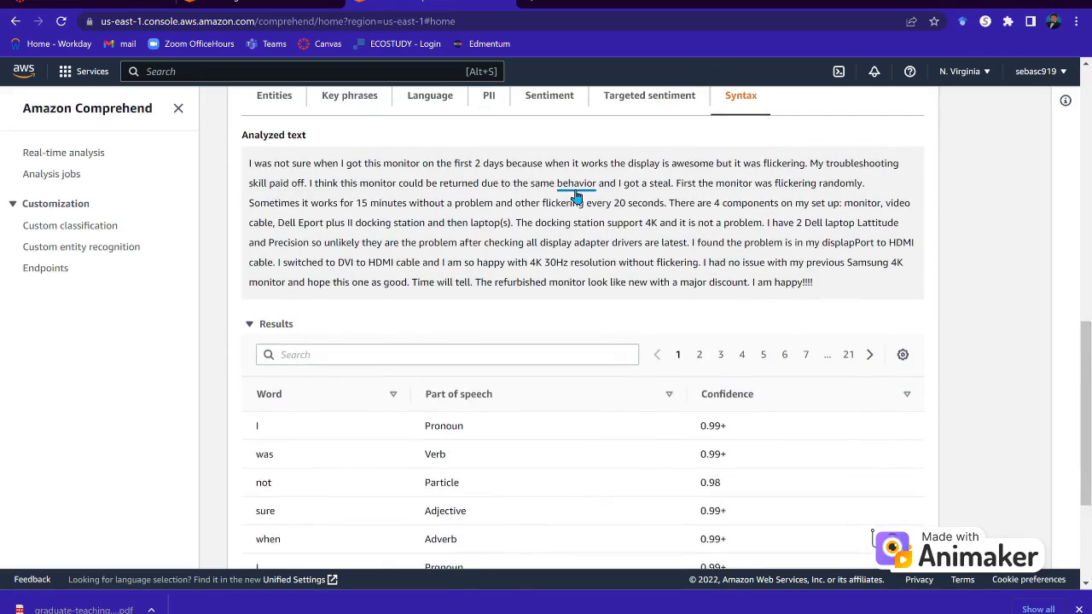
pyautogui.scroll(-2, 375, 513)
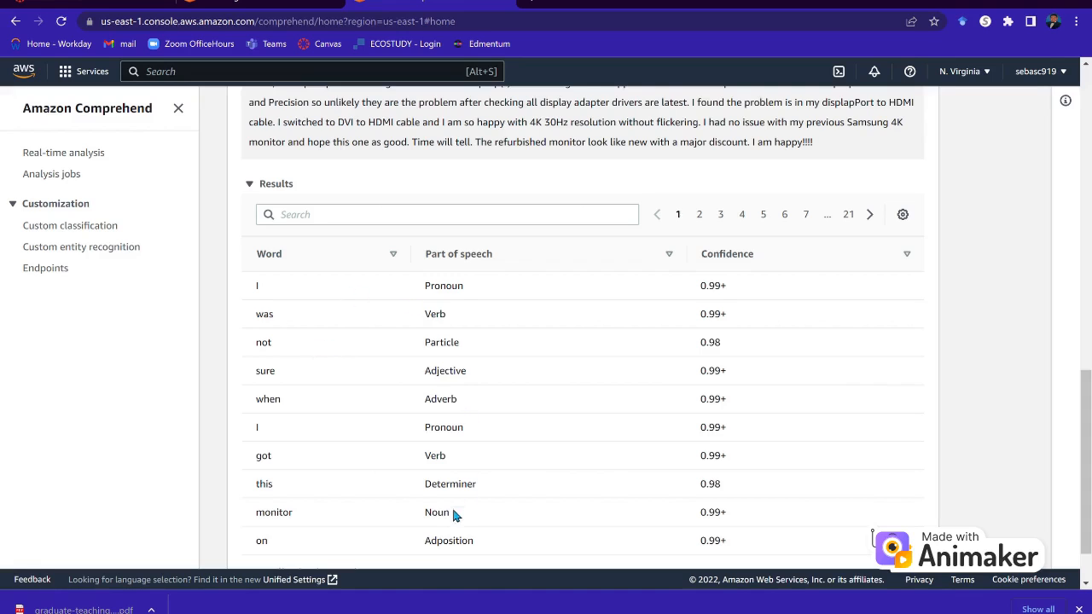
pyautogui.scroll(-1, 691, 478)
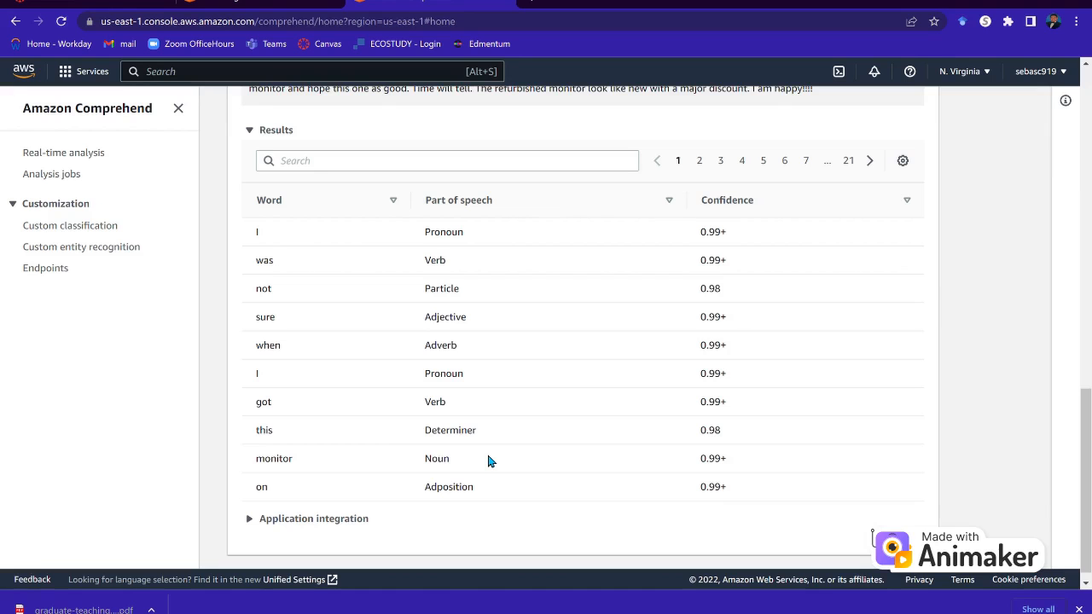
pyautogui.scroll(3, 487, 459)
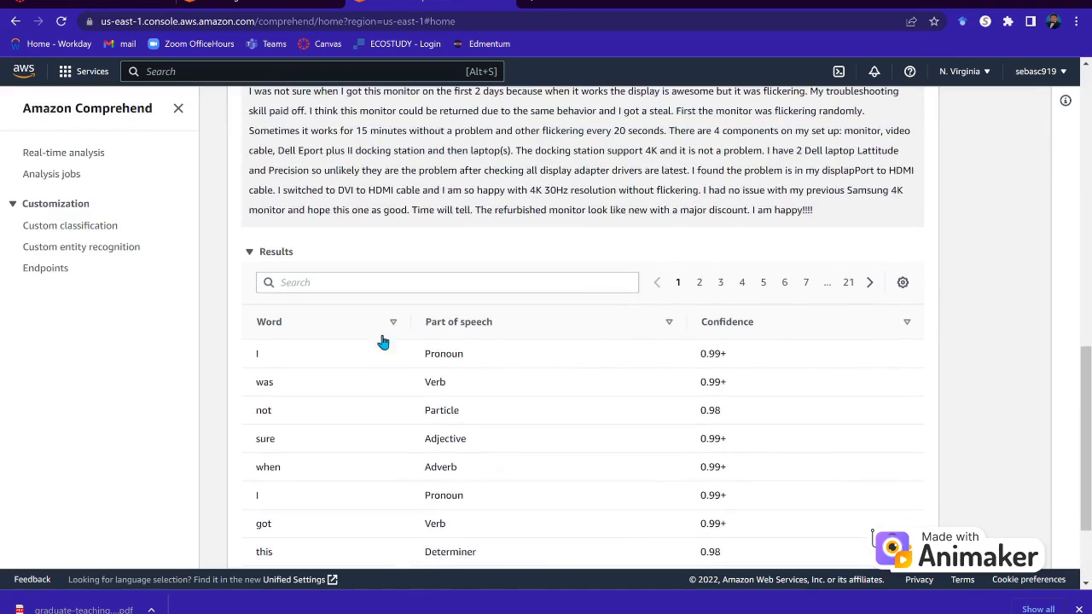
pyautogui.scroll(3, 401, 282)
pyautogui.scroll(3, 411, 237)
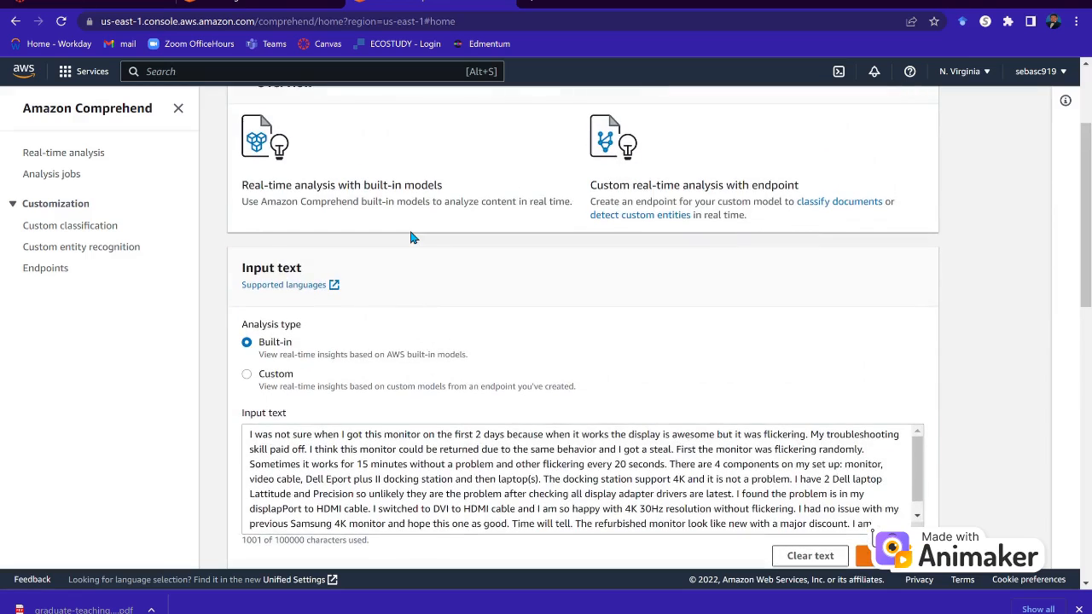
pyautogui.click(50, 177)
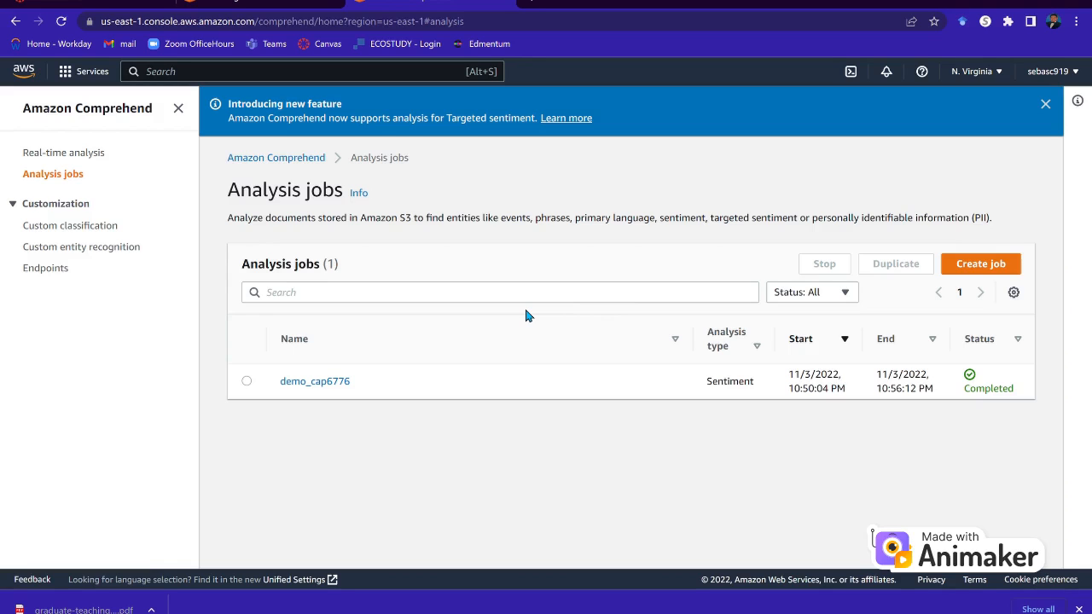
# Inspect examples - Copy.txt in the democap6776 S3 bucket, then go back to the bucket list.
pyautogui.click(248, 2)
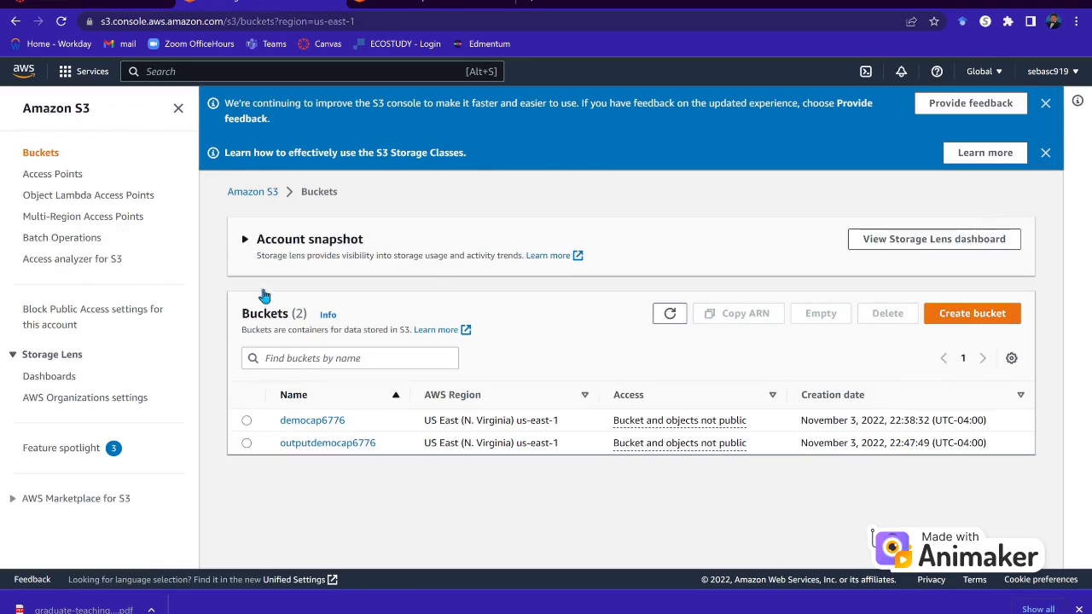
pyautogui.click(318, 422)
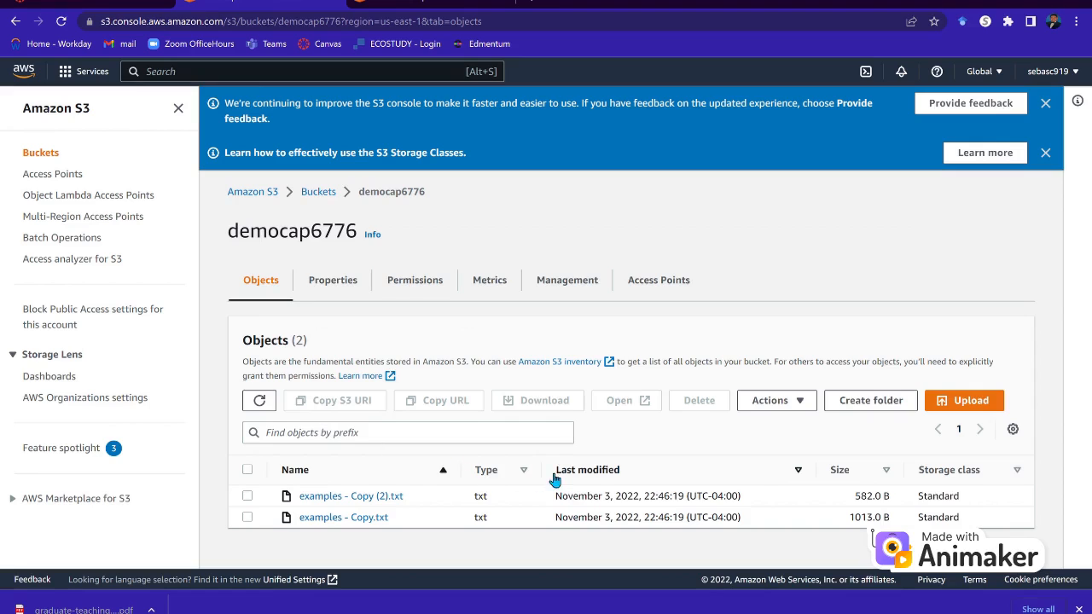
pyautogui.click(367, 518)
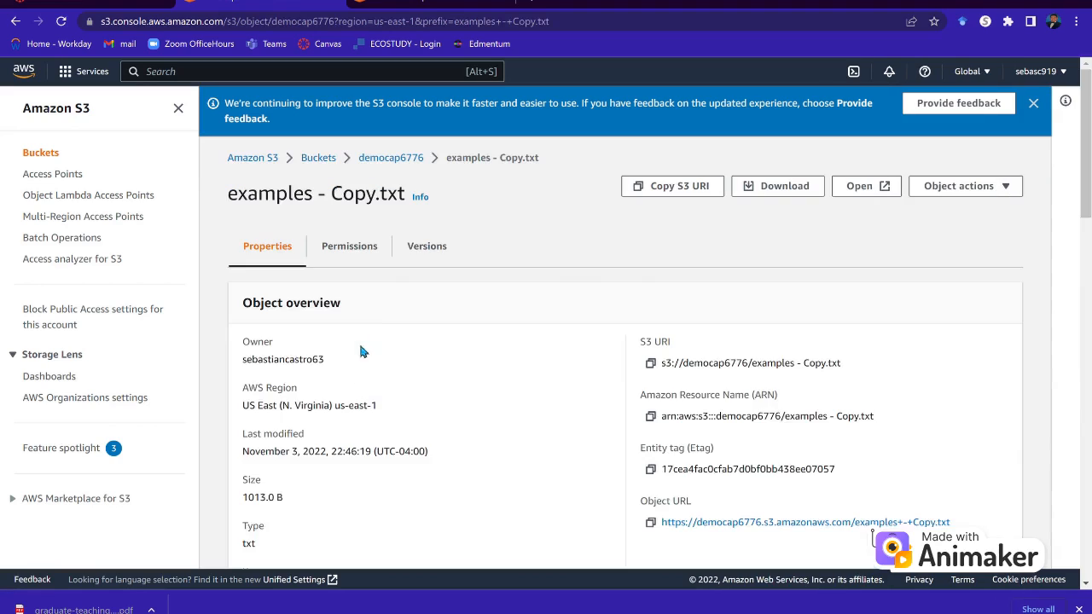
pyautogui.scroll(-2, 365, 431)
pyautogui.scroll(-8, 365, 436)
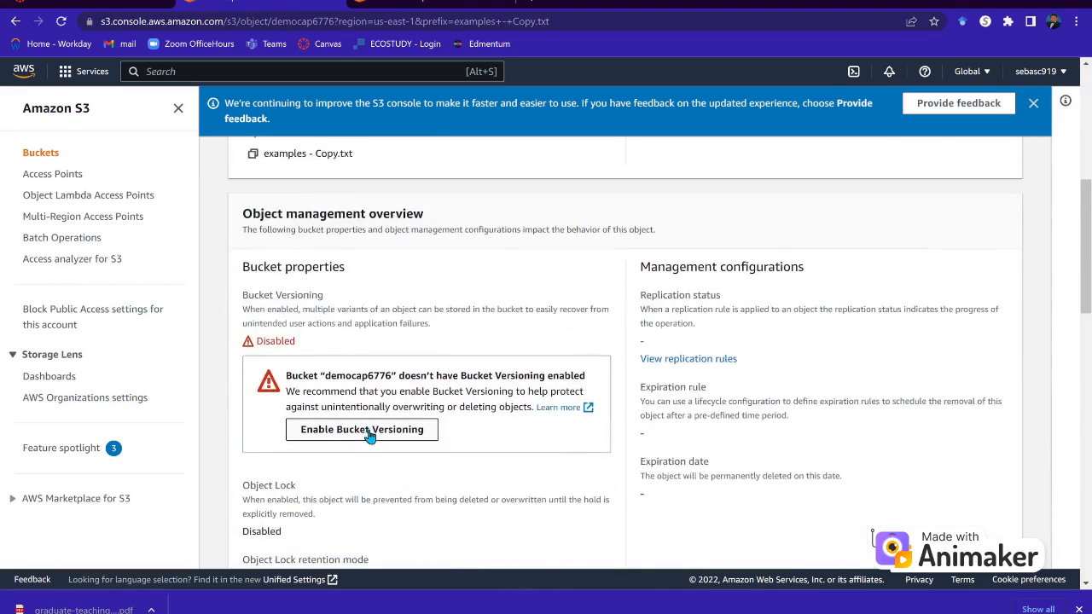
pyautogui.scroll(-8, 365, 436)
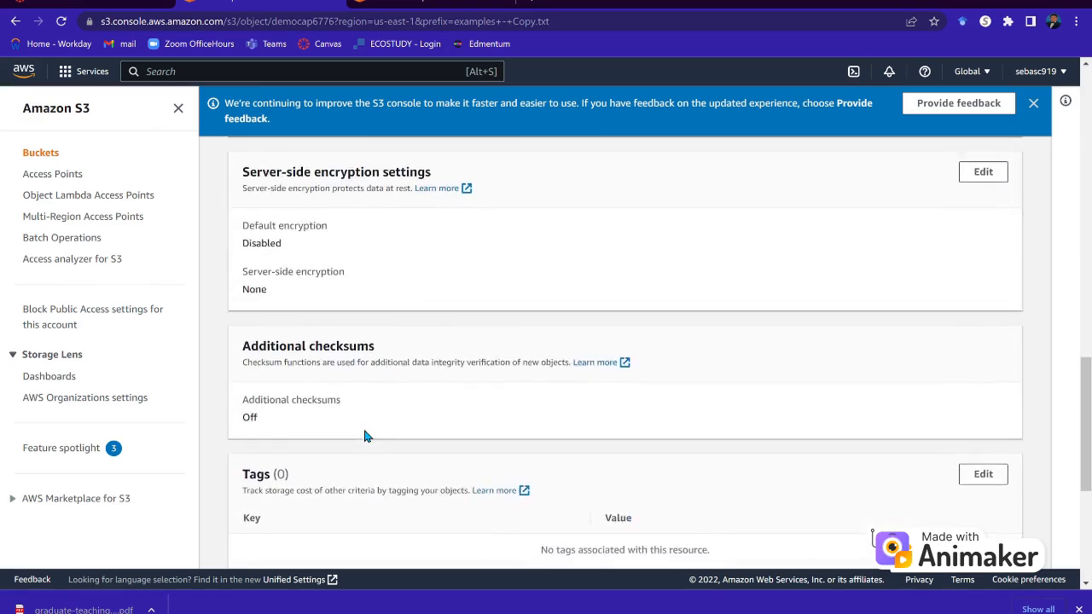
pyautogui.scroll(15, 364, 436)
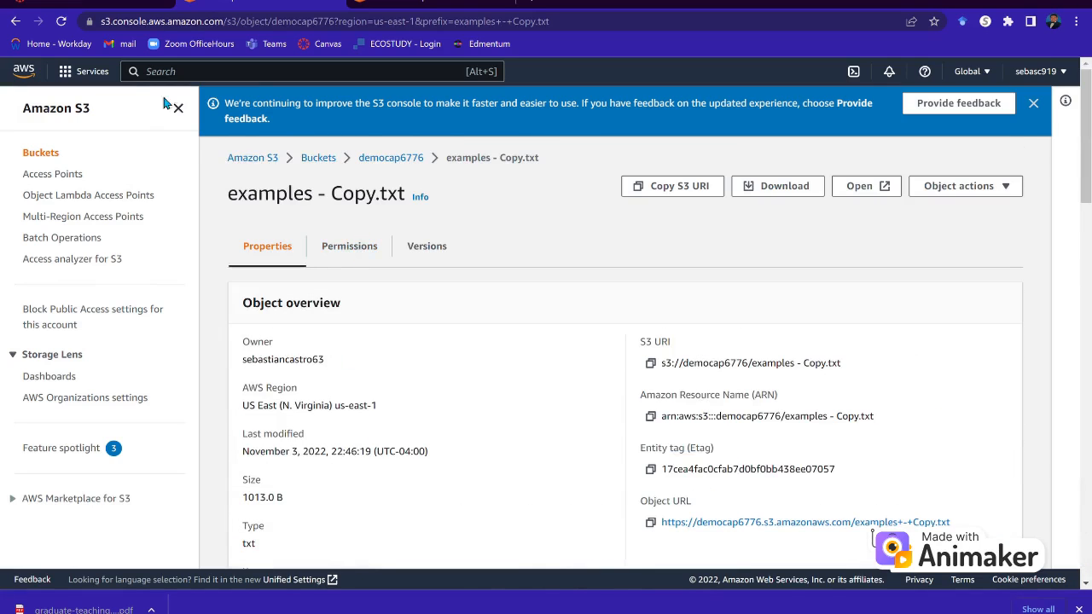
pyautogui.click(16, 20)
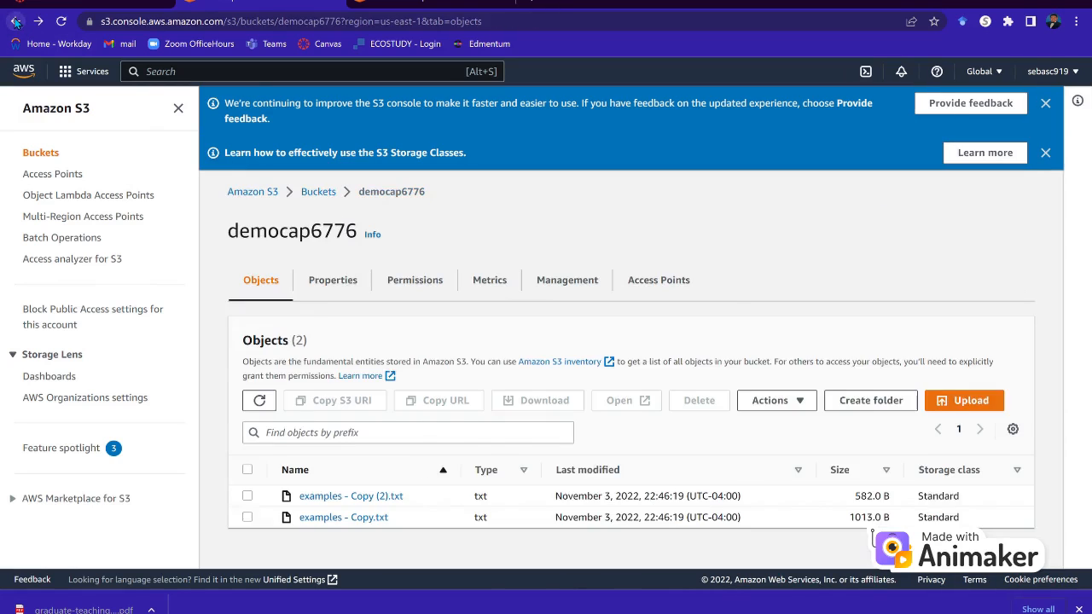
pyautogui.click(16, 20)
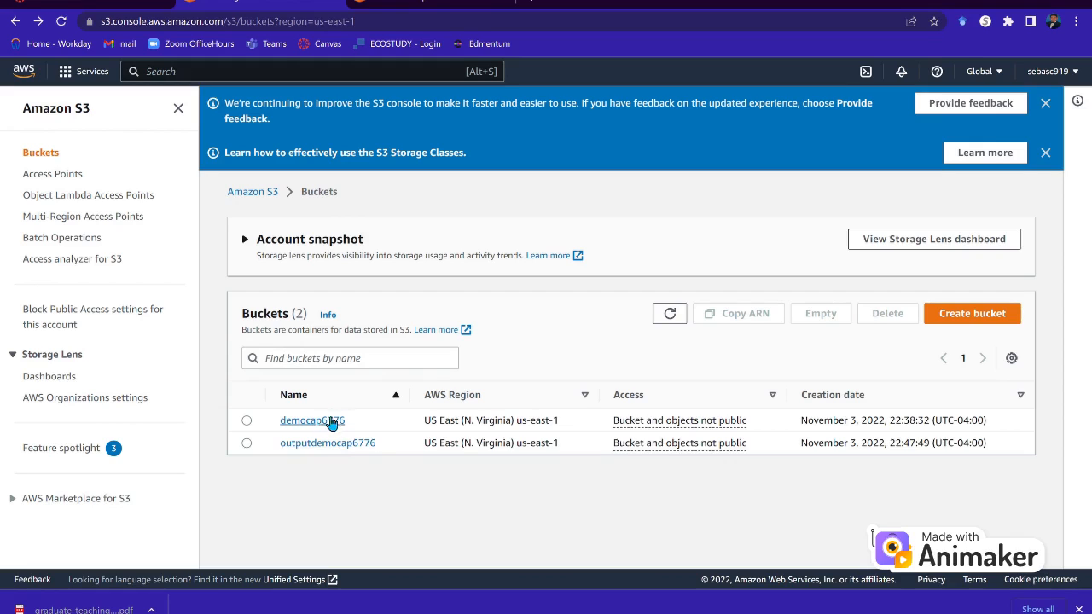
# Switch between S3 and Comprehend, ending on Analysis jobs with demo_cap6776 shown as Completed.
pyautogui.click(431, 7)
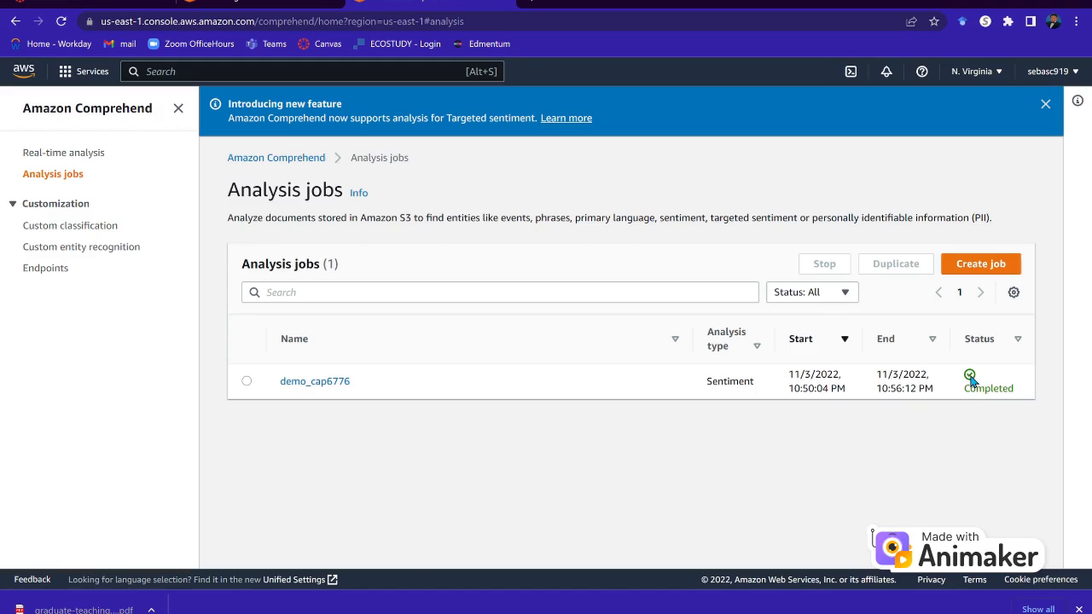
pyautogui.click(249, 4)
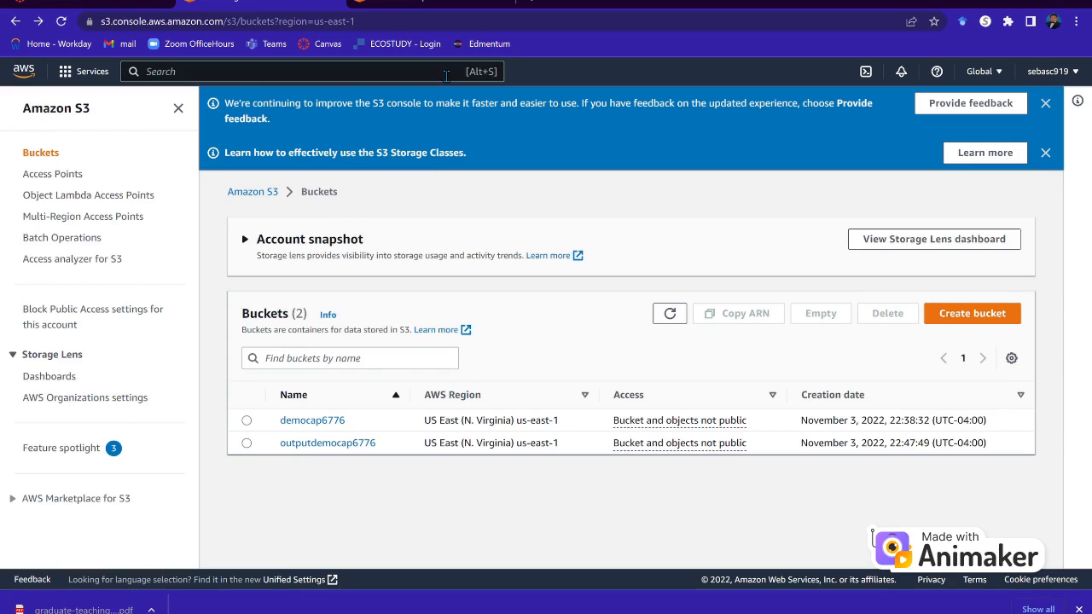
pyautogui.click(435, 2)
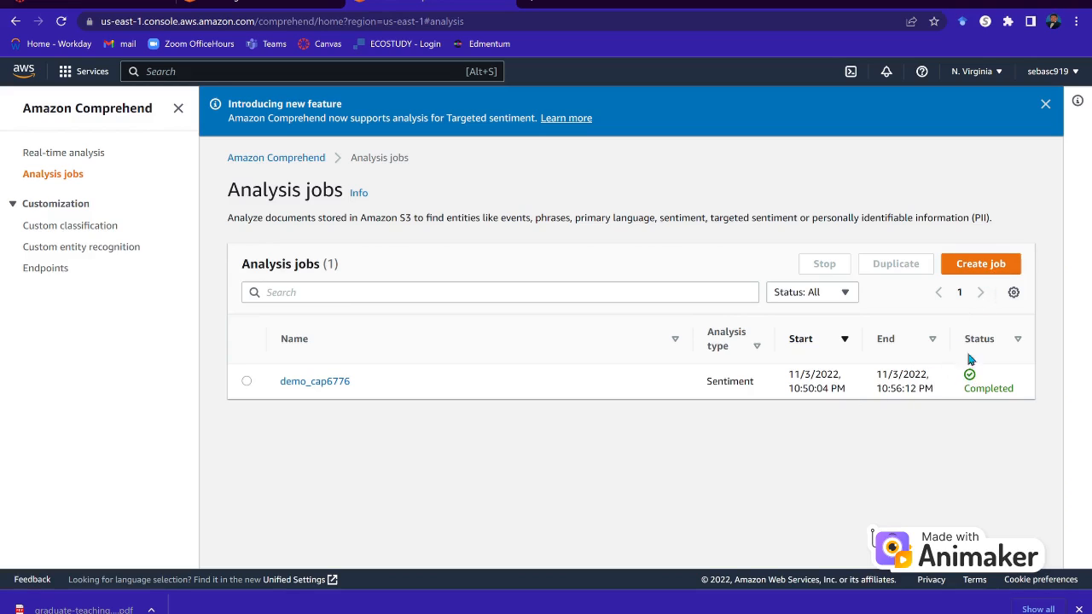
# Start a new analysis job and browse the Analysis type dropdown for Sentiment.
pyautogui.click(968, 271)
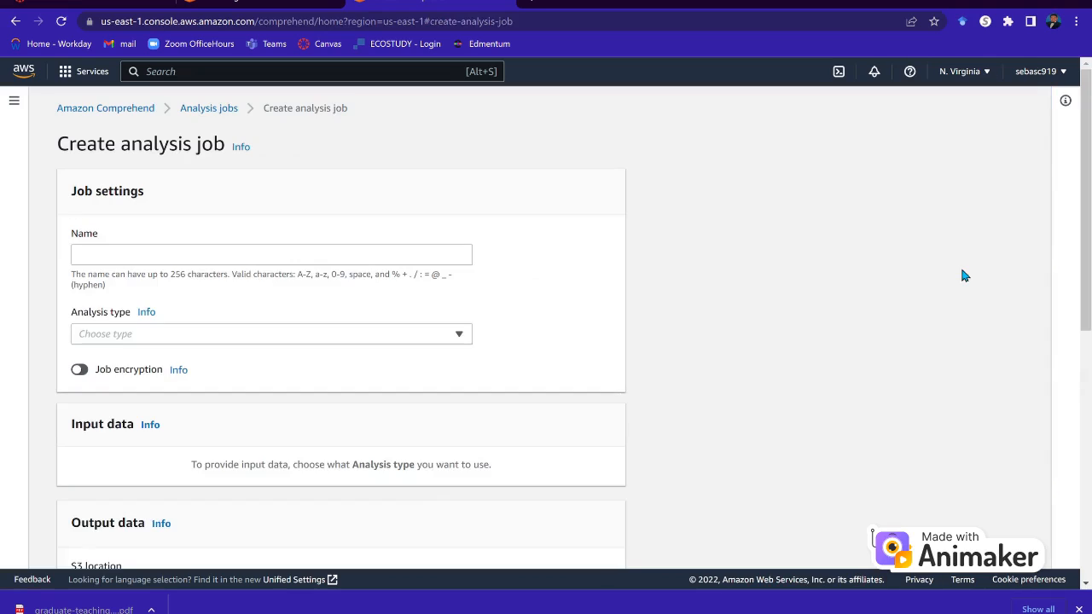
pyautogui.scroll(-1, 259, 263)
pyautogui.click(241, 249)
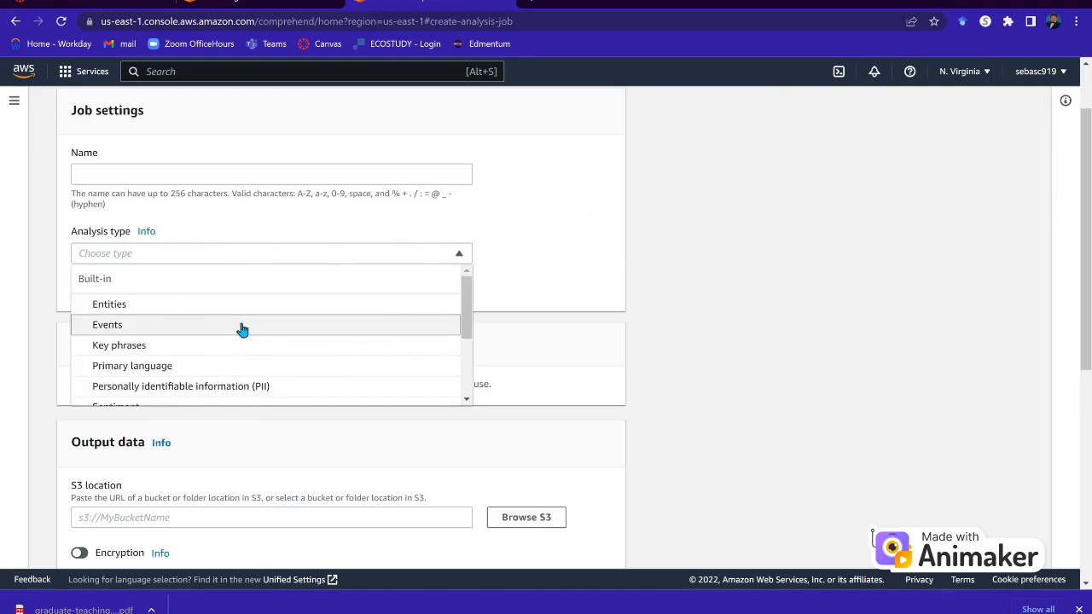
pyautogui.scroll(-3, 242, 331)
pyautogui.scroll(1, 242, 330)
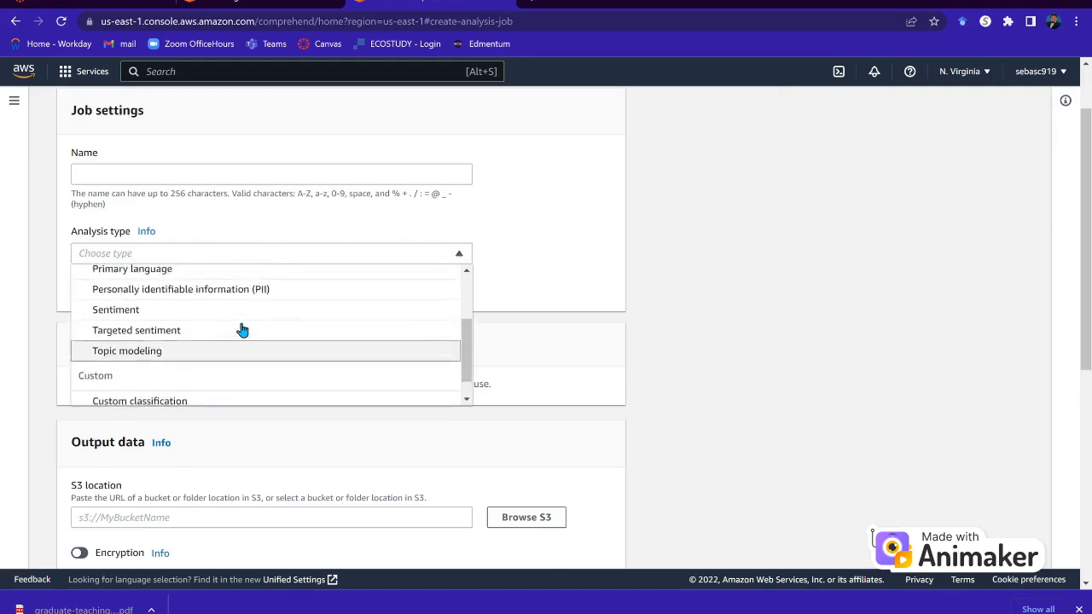
pyautogui.scroll(-1, 242, 330)
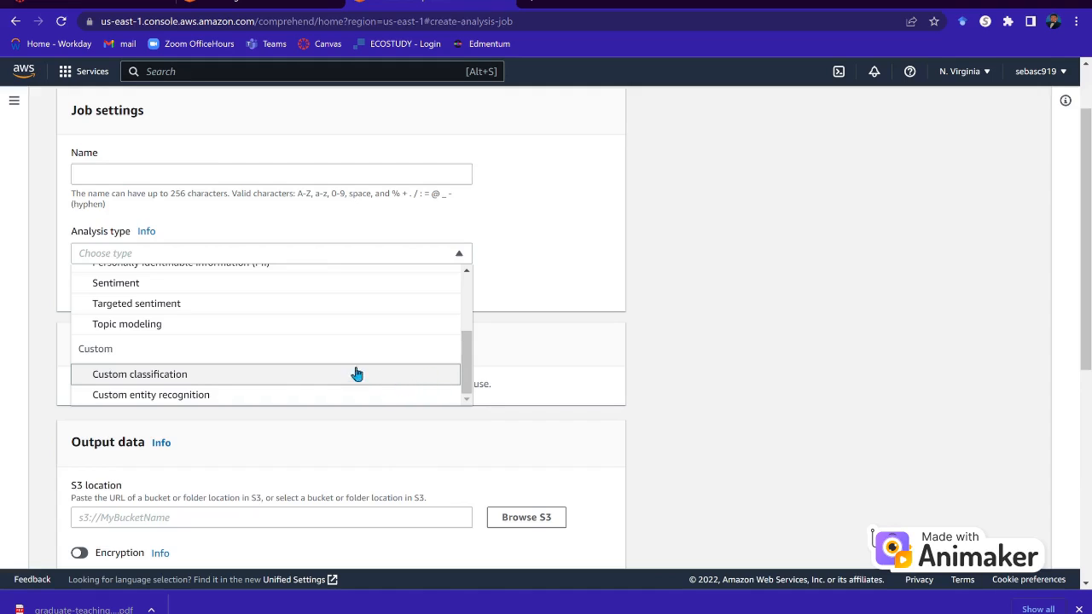
pyautogui.scroll(3, 285, 349)
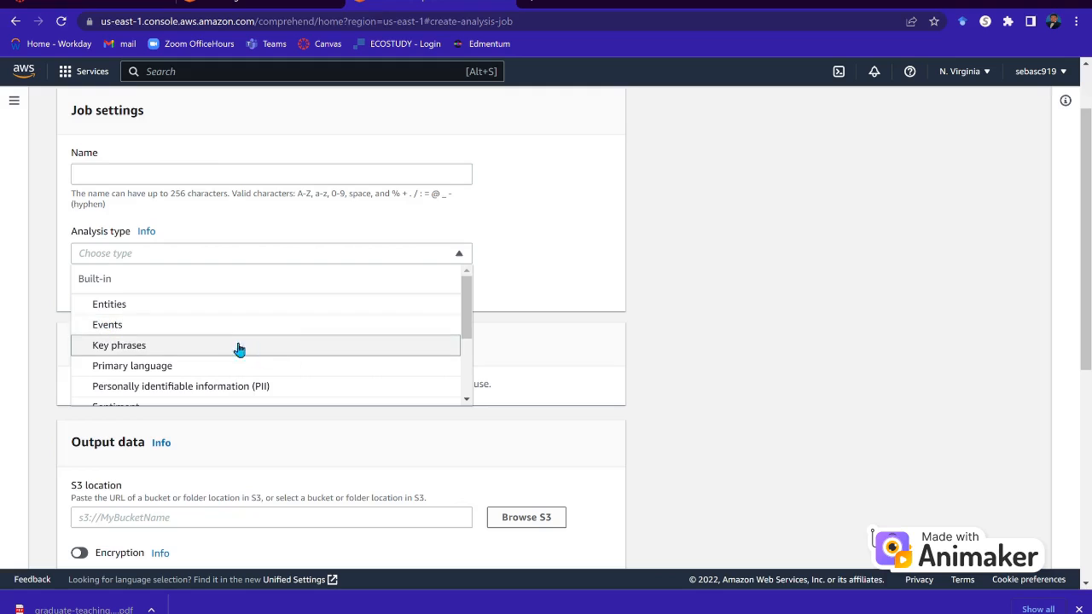
pyautogui.scroll(-2, 299, 359)
pyautogui.scroll(-2, 300, 358)
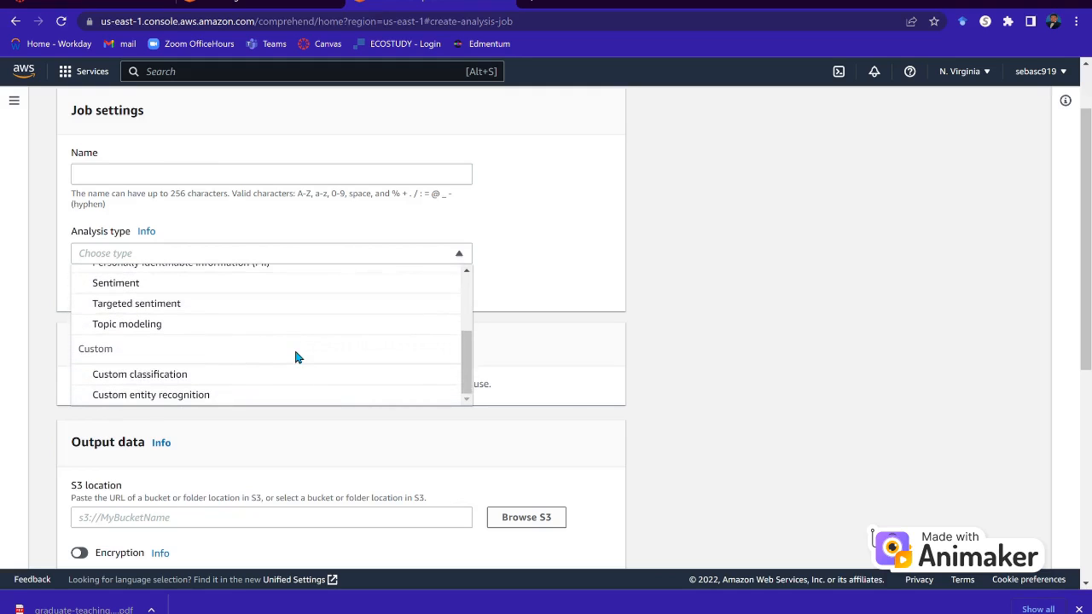
pyautogui.click(962, 408)
pyautogui.scroll(-1, 715, 395)
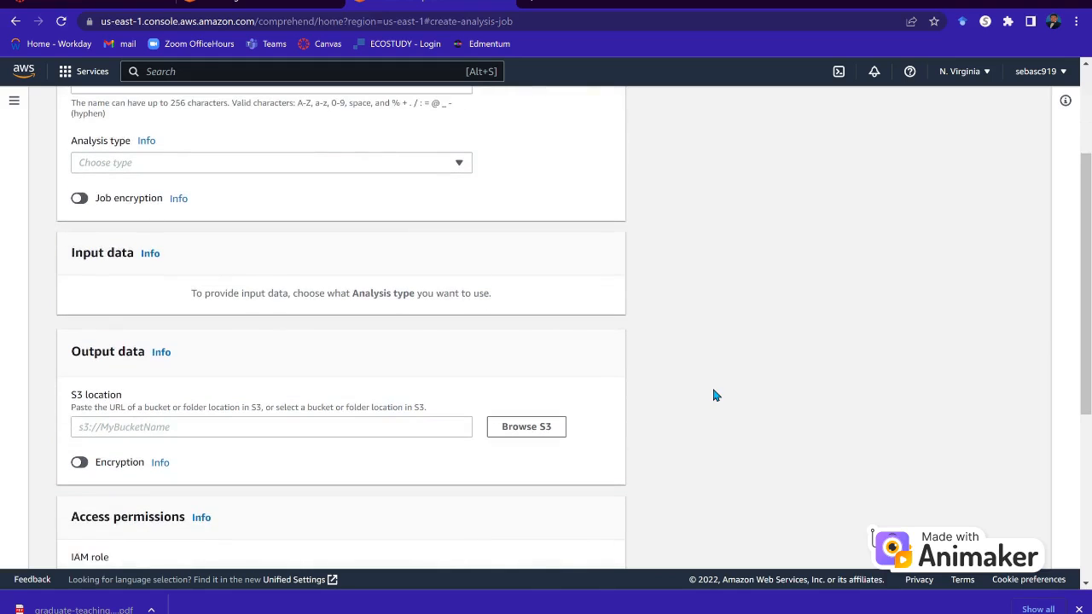
pyautogui.click(161, 163)
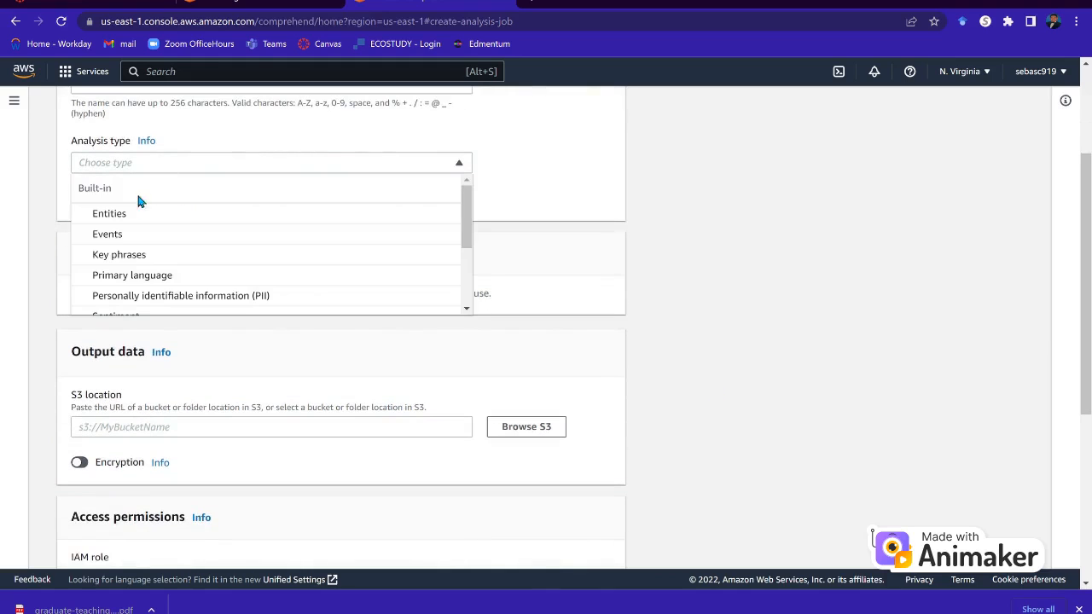
pyautogui.scroll(-1, 134, 280)
# Set the job's analysis type to Sentiment and its language to English.
pyautogui.click(139, 259)
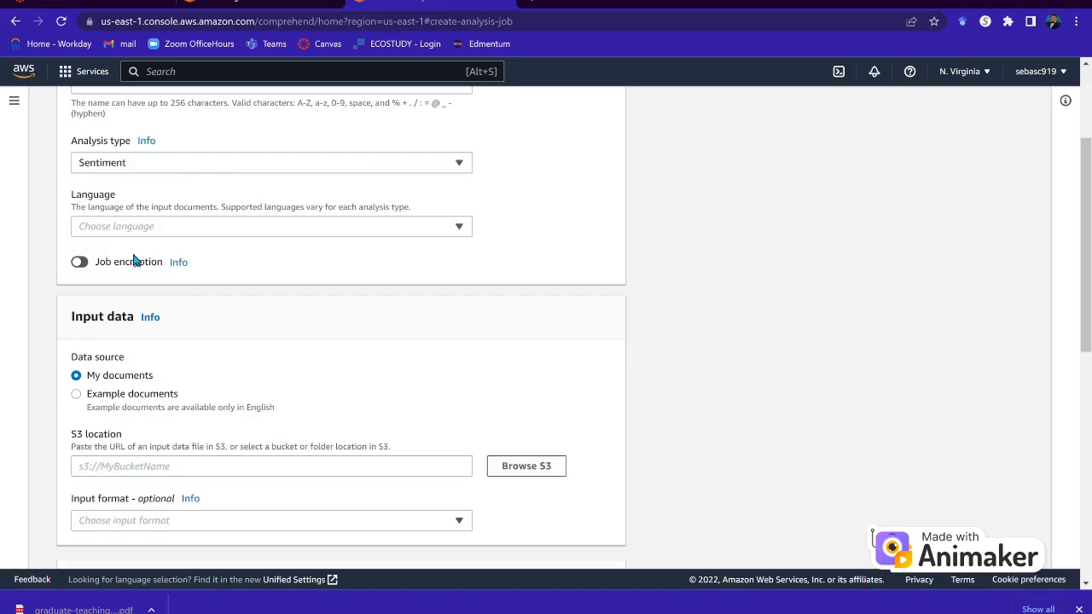
pyautogui.click(176, 226)
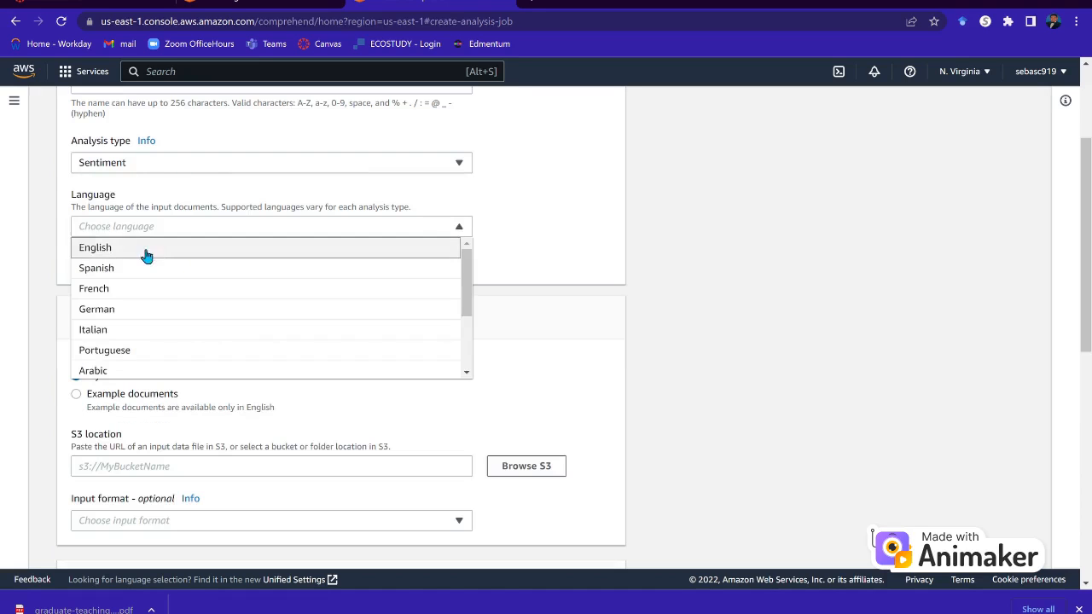
pyautogui.click(146, 250)
# Scroll to Access permissions and check the IAM role list without choosing a role.
pyautogui.scroll(-2, 171, 350)
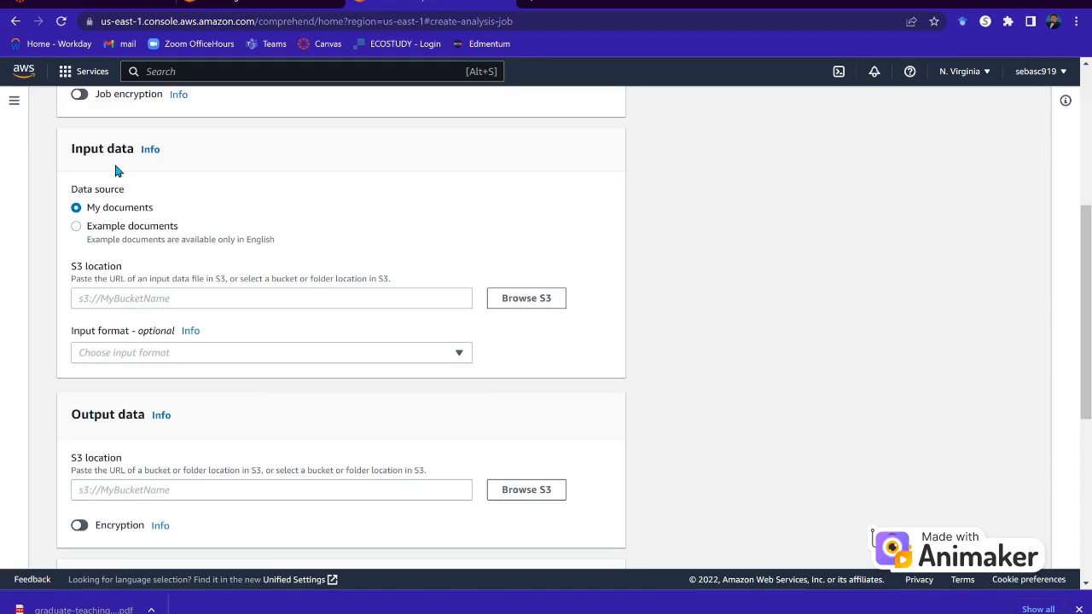
pyautogui.scroll(-1, 104, 303)
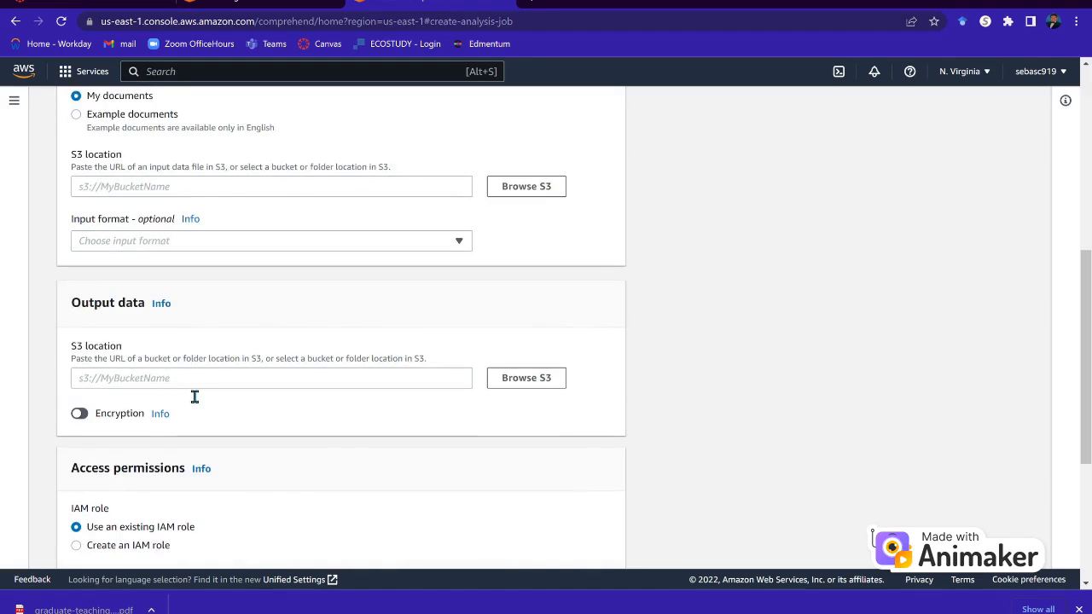
pyautogui.scroll(-1, 194, 397)
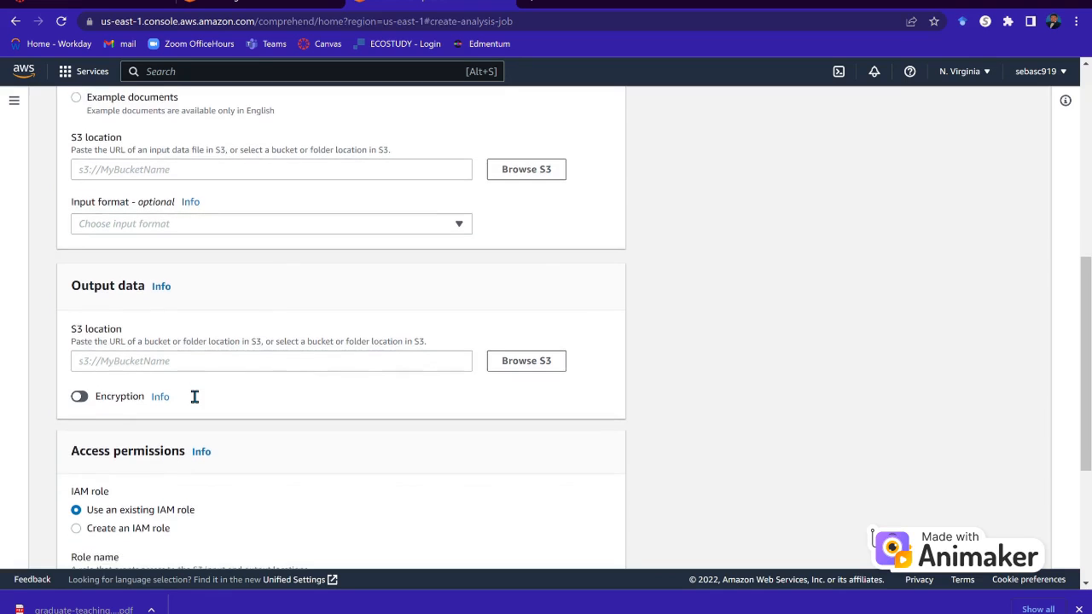
pyautogui.scroll(-2, 195, 397)
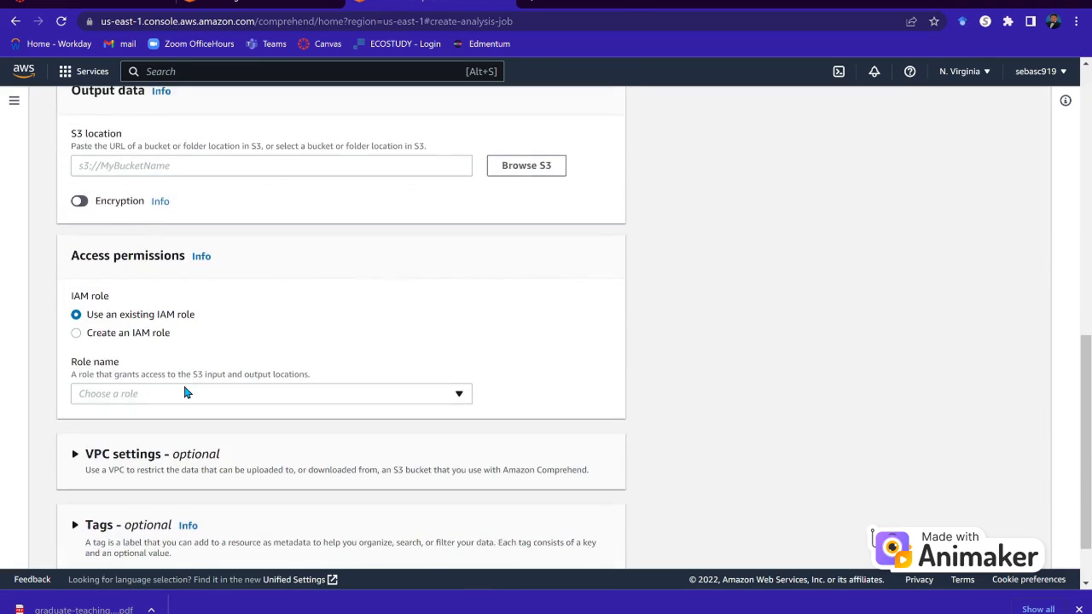
pyautogui.scroll(-1, 188, 393)
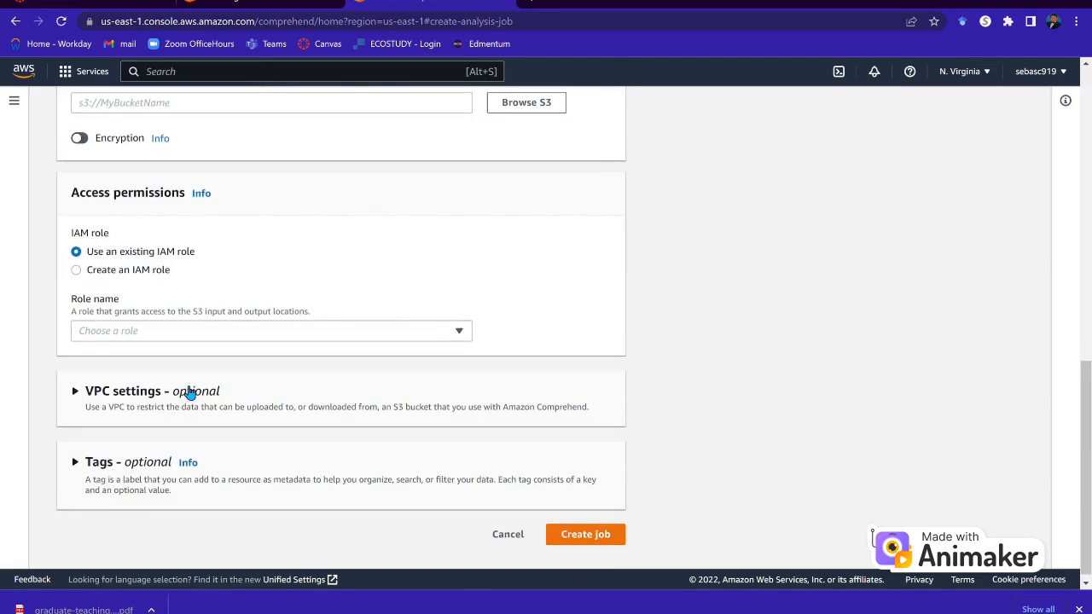
pyautogui.click(195, 333)
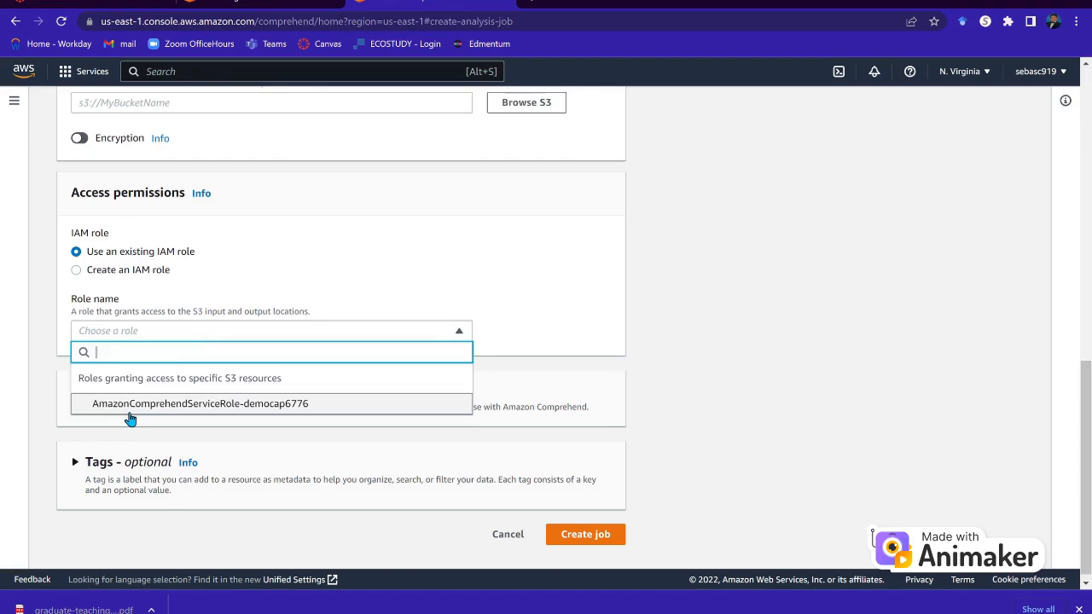
pyautogui.click(668, 435)
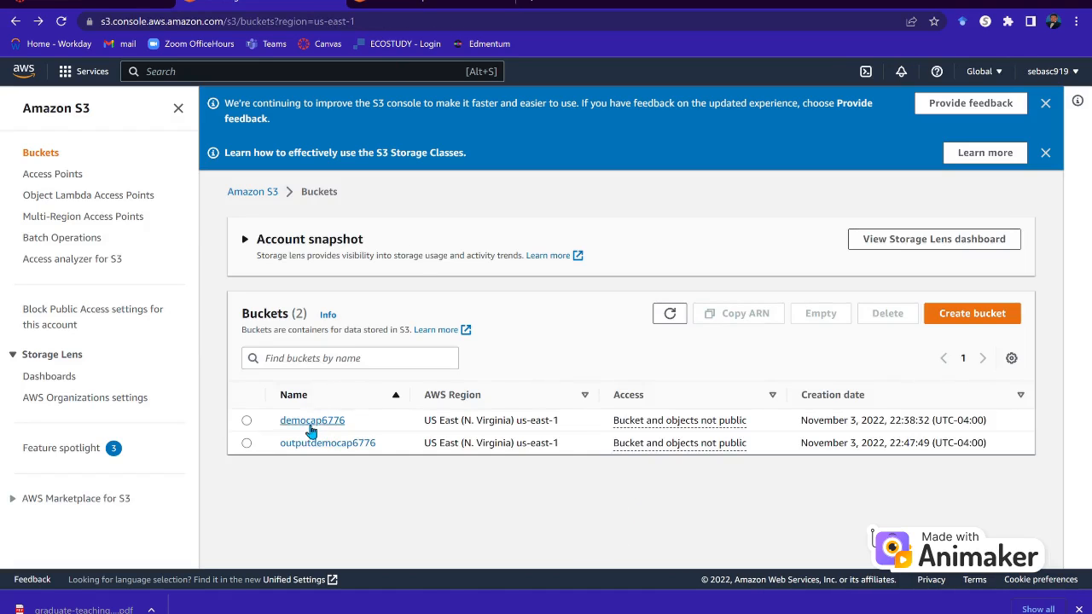
# Open the democap6776 S3 bucket to retrieve the sentiment job's JSON output.
pyautogui.click(247, 421)
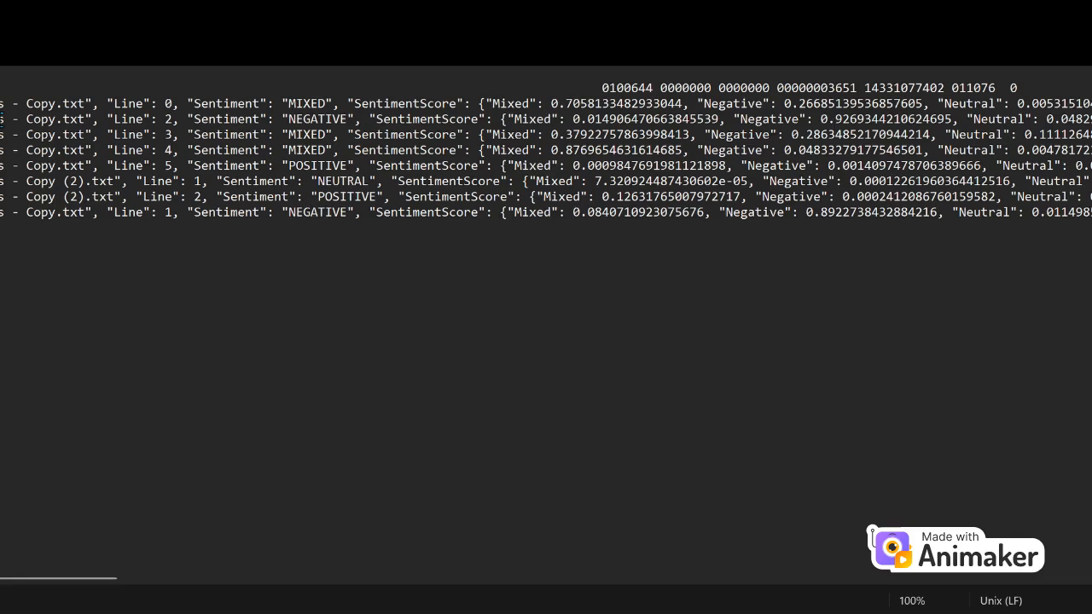
pyautogui.moveTo(94, 110); pyautogui.dragTo(1, 104)
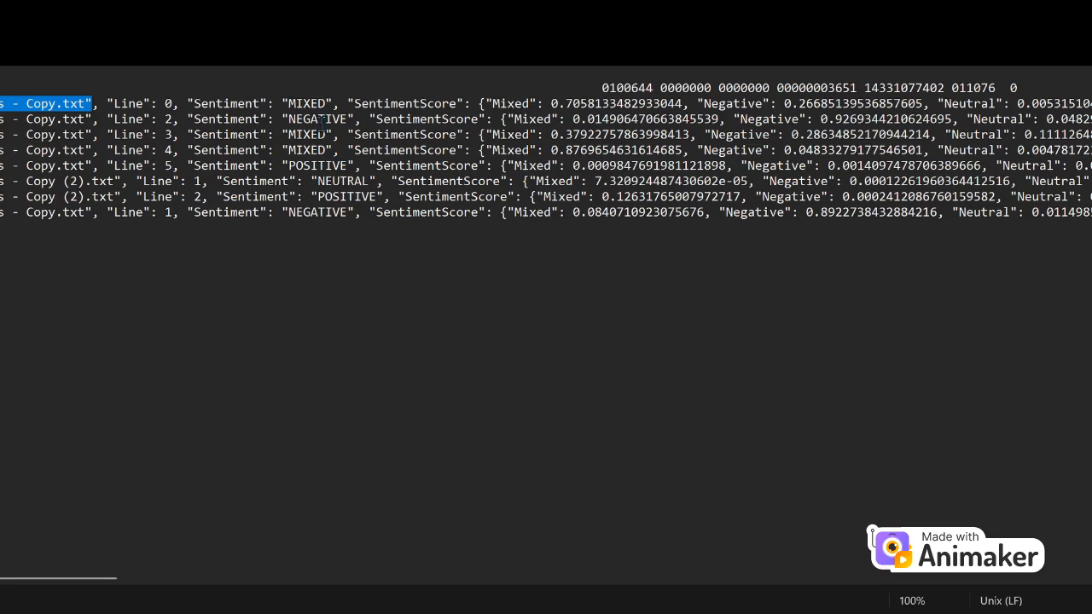
pyautogui.moveTo(179, 103); pyautogui.dragTo(111, 111)
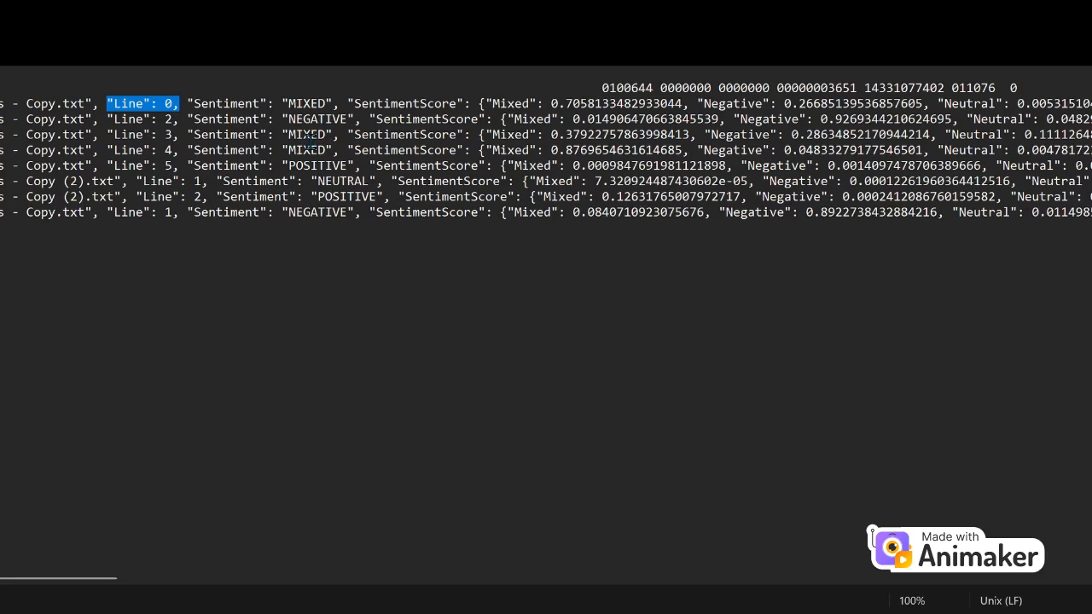
pyautogui.moveTo(288, 118); pyautogui.dragTo(348, 121)
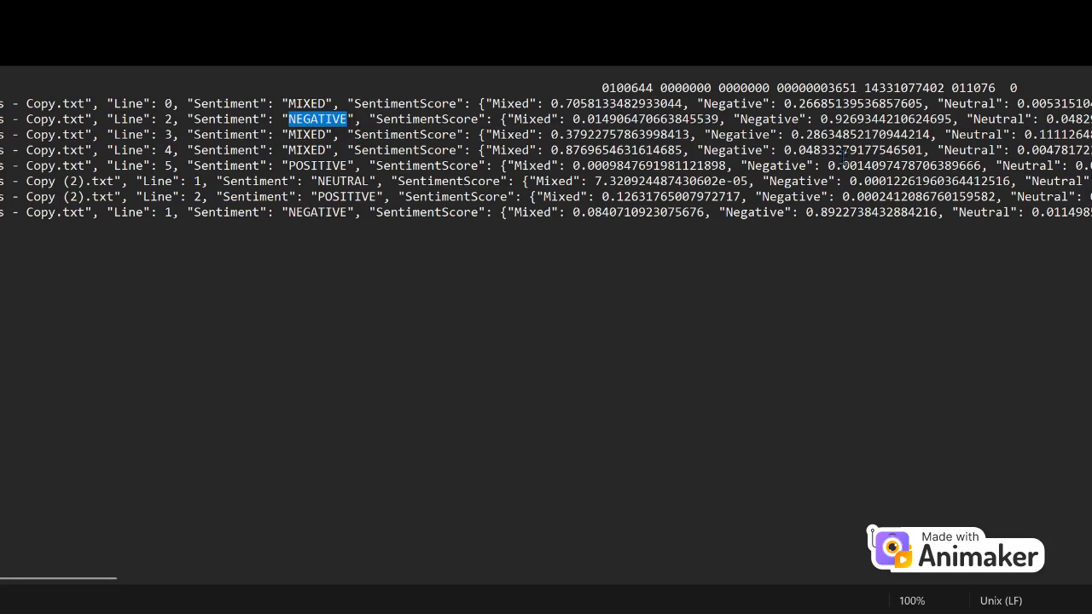
pyautogui.moveTo(820, 120); pyautogui.dragTo(957, 128)
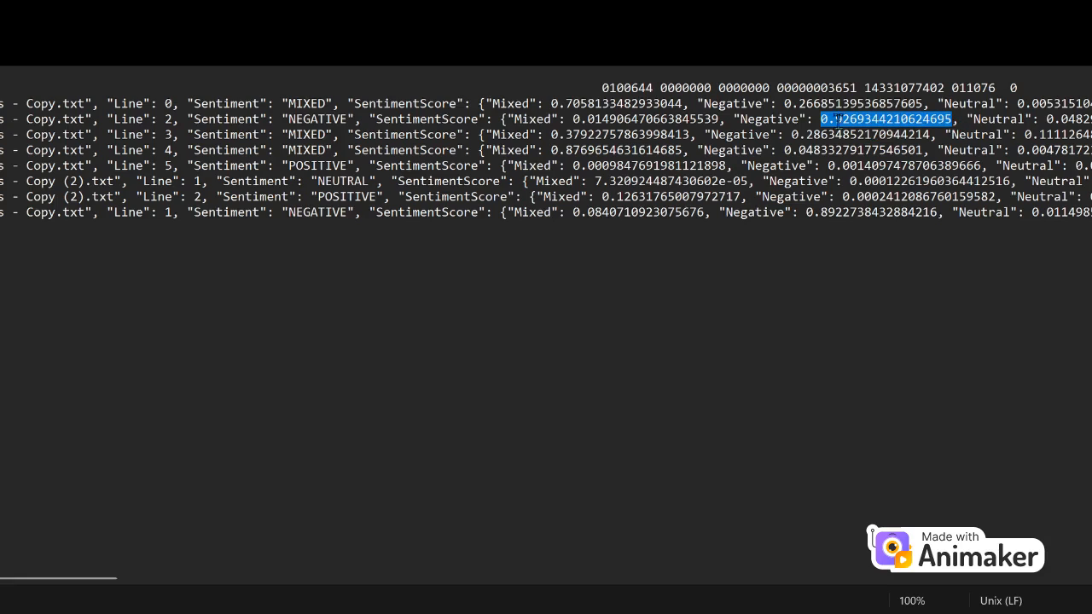
pyautogui.moveTo(598, 112); pyautogui.dragTo(640, 117)
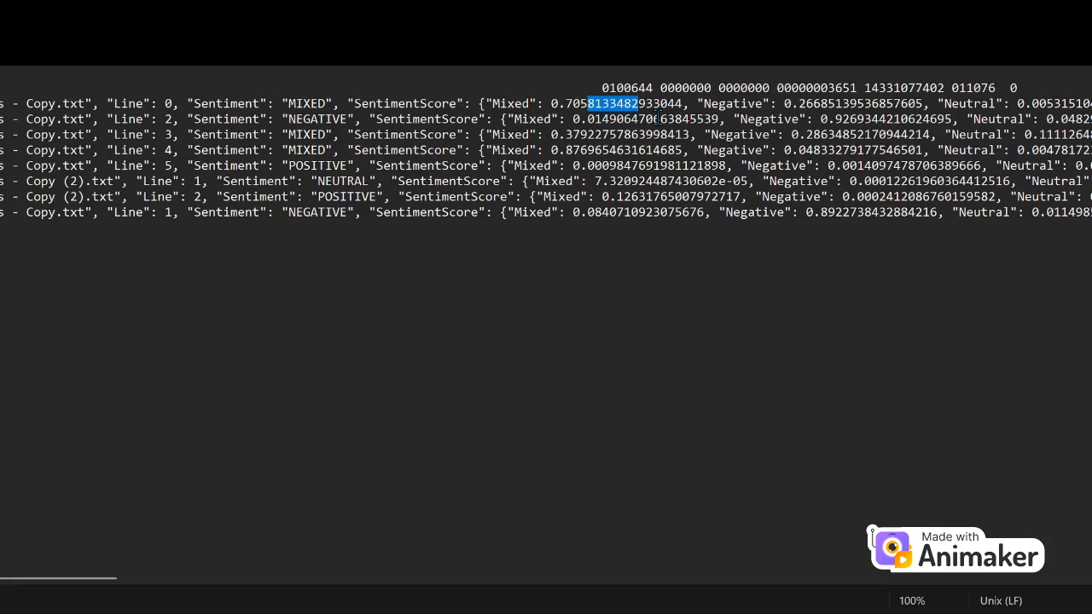